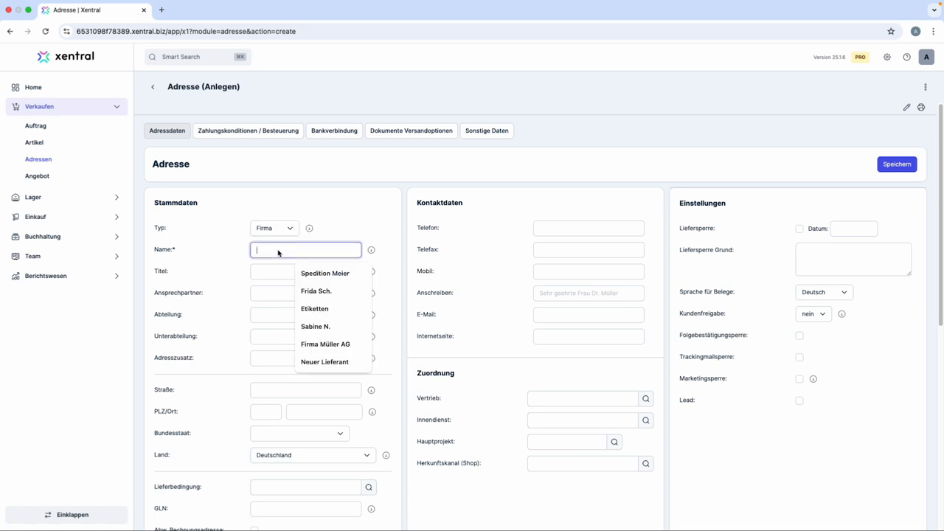
Step: Save the new company address under the name Tuscher AG and mark it as a customer
{"action": "type", "text": "Tu"}
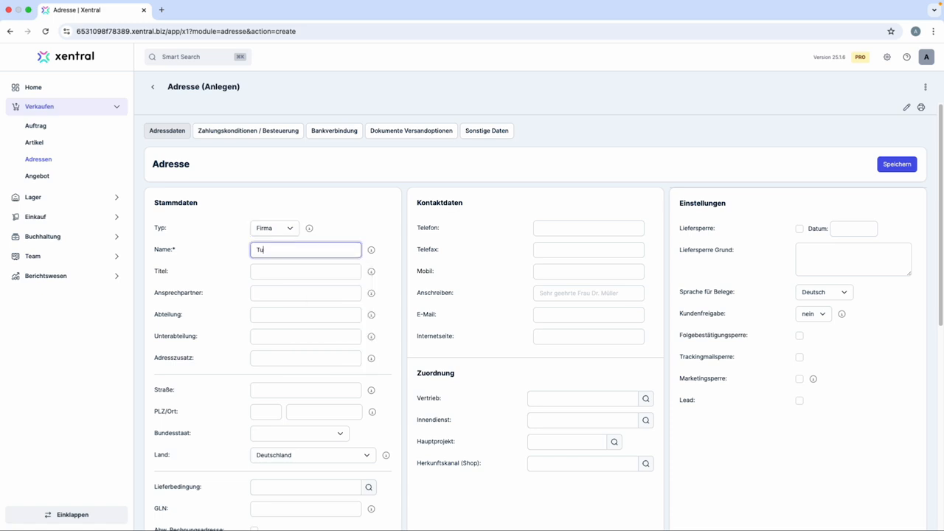
{"action": "type", "text": "scher AG"}
{"action": "left_click", "coordinate": [889, 164]}
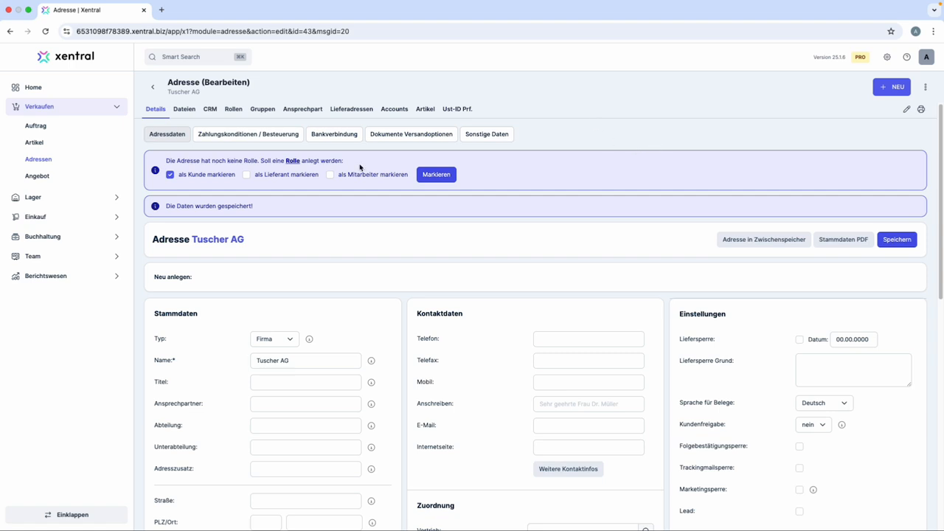
{"action": "left_click", "coordinate": [433, 179]}
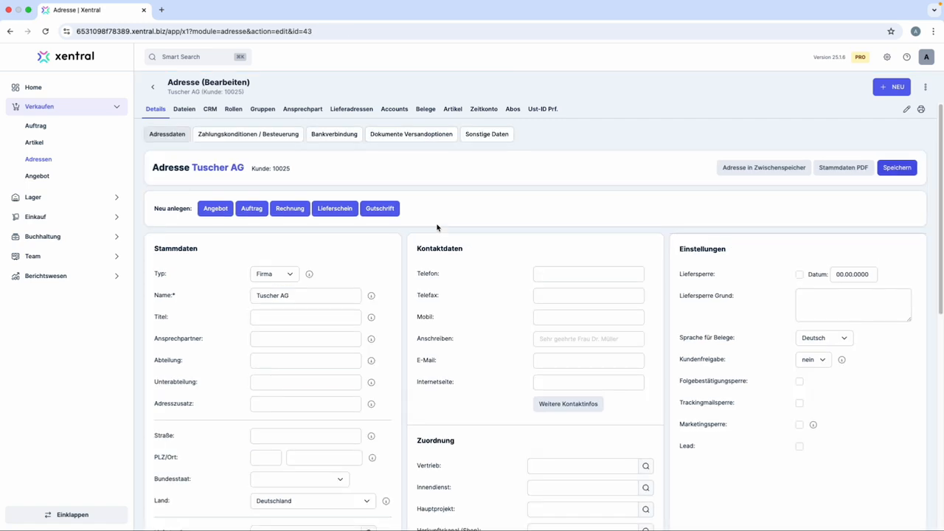
Step: Examine the customer number, the Anschreiben and E-Mail contact fields, and the remaining address data of Tuscher AG
{"action": "double_click", "coordinate": [232, 92]}
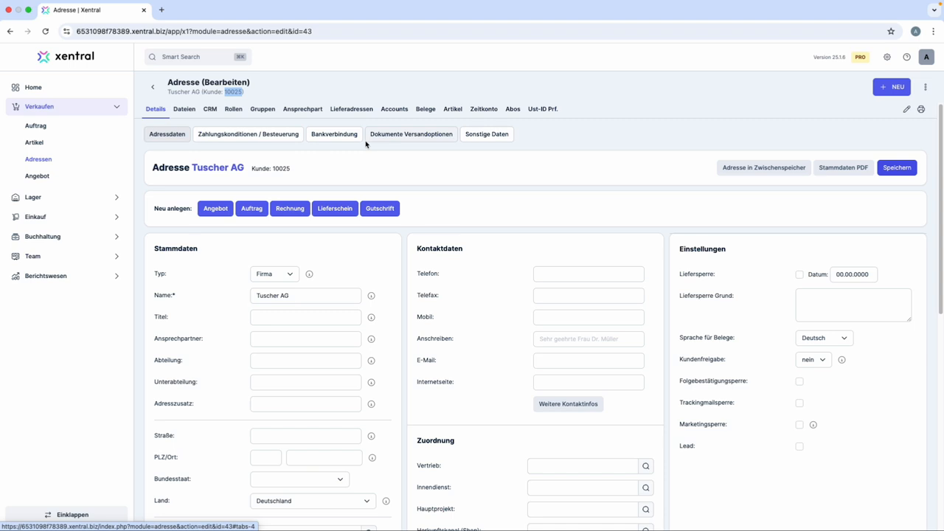
{"action": "mouse_move", "coordinate": [370, 320]}
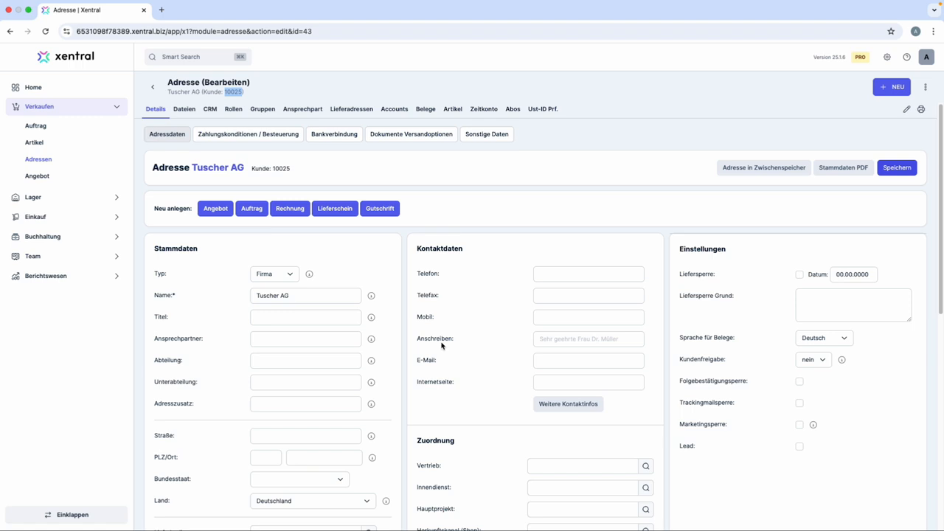
{"action": "double_click", "coordinate": [440, 341]}
{"action": "double_click", "coordinate": [430, 361]}
{"action": "scroll", "coordinate": [415, 367], "scroll_direction": "down", "scroll_amount": 5}
{"action": "scroll", "coordinate": [295, 328], "scroll_direction": "up", "scroll_amount": 3}
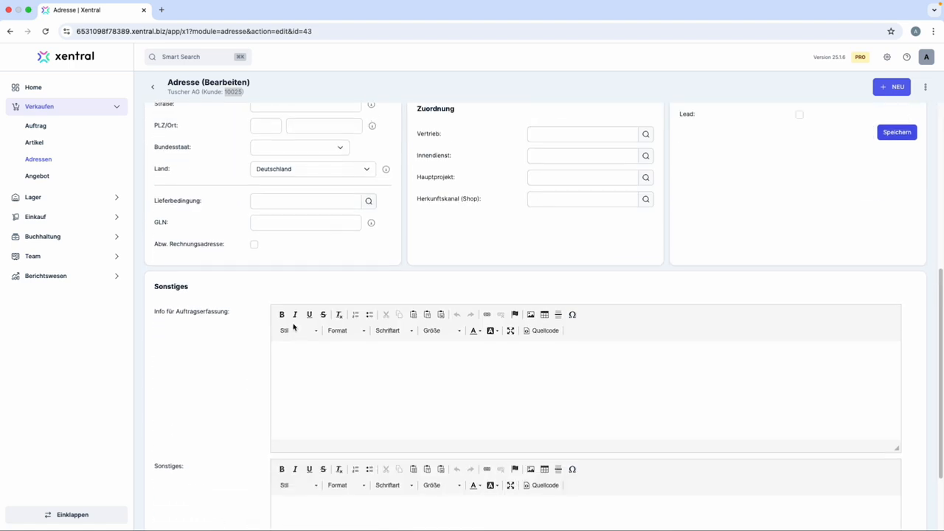
Step: Enable the differing billing address (Abw. Rechnungsadresse) below the address fields and inspect its section
{"action": "double_click", "coordinate": [161, 196]}
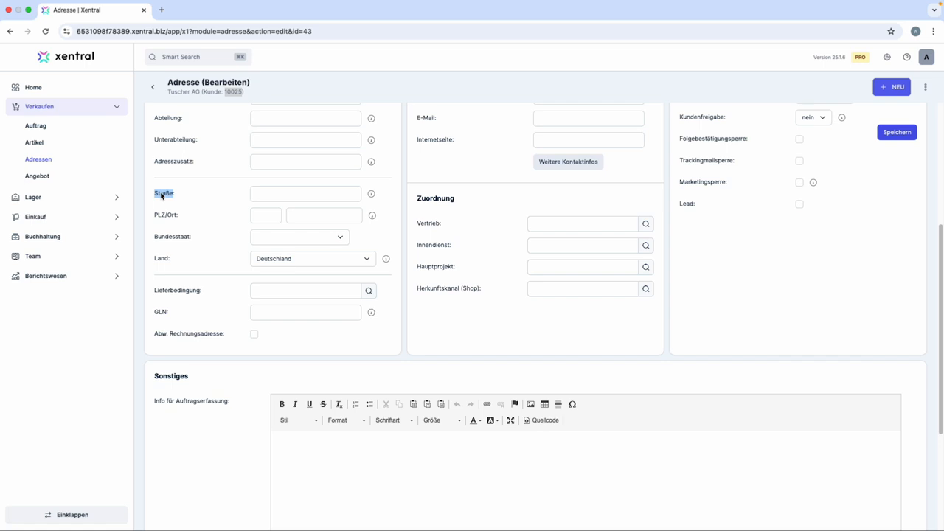
{"action": "left_click", "coordinate": [254, 336]}
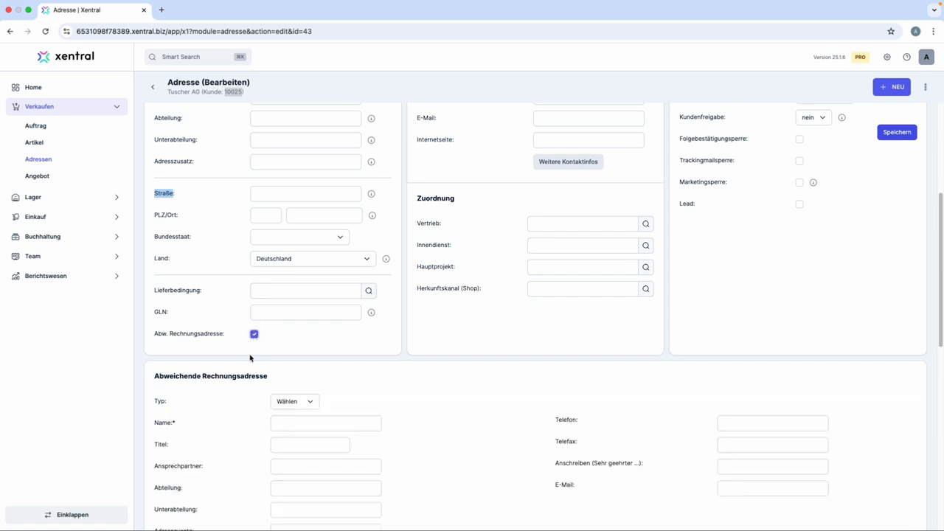
{"action": "scroll", "coordinate": [247, 362], "scroll_direction": "down", "scroll_amount": 1}
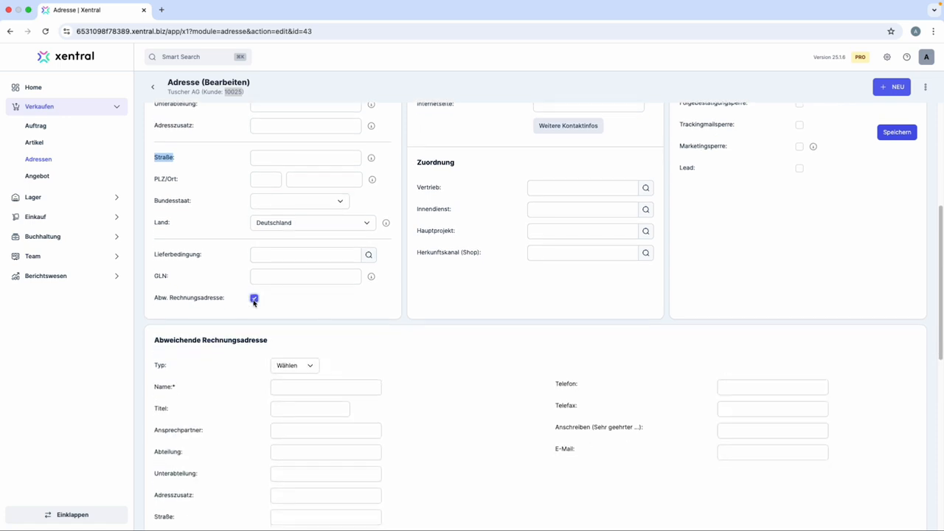
{"action": "scroll", "coordinate": [253, 308], "scroll_direction": "down", "scroll_amount": 5}
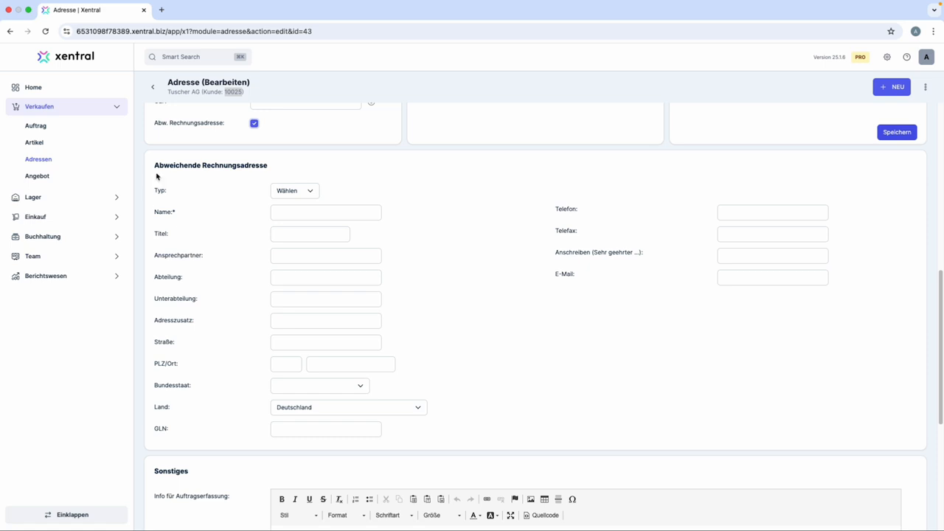
{"action": "left_click_drag", "start_coordinate": [154, 165], "coordinate": [268, 169]}
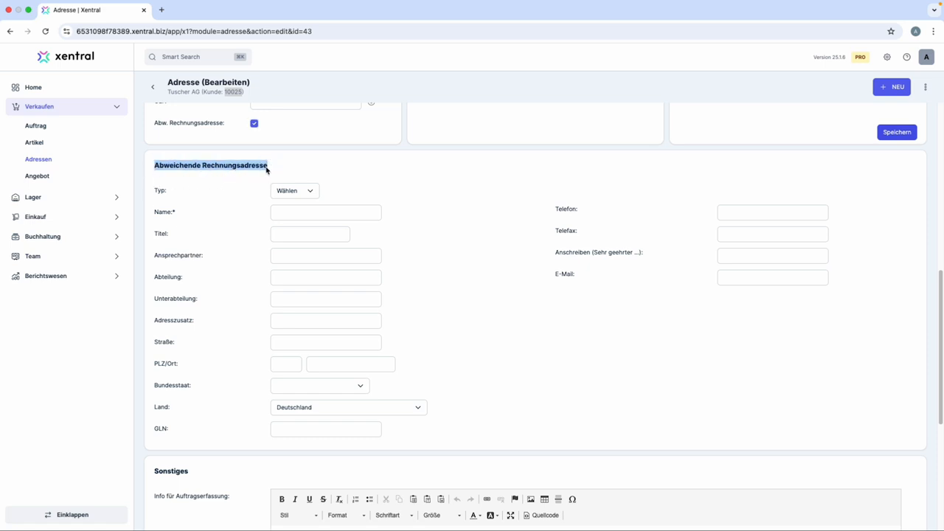
Step: Review the master data, the differing billing address section and the Info für Auftragserfassung field of the address
{"action": "scroll", "coordinate": [204, 299], "scroll_direction": "up", "scroll_amount": 5}
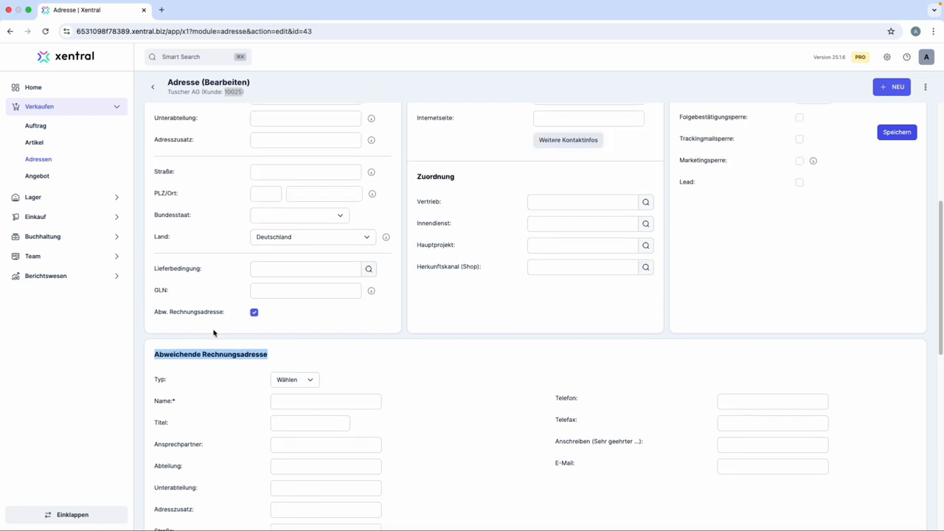
{"action": "scroll", "coordinate": [213, 333], "scroll_direction": "up", "scroll_amount": 2}
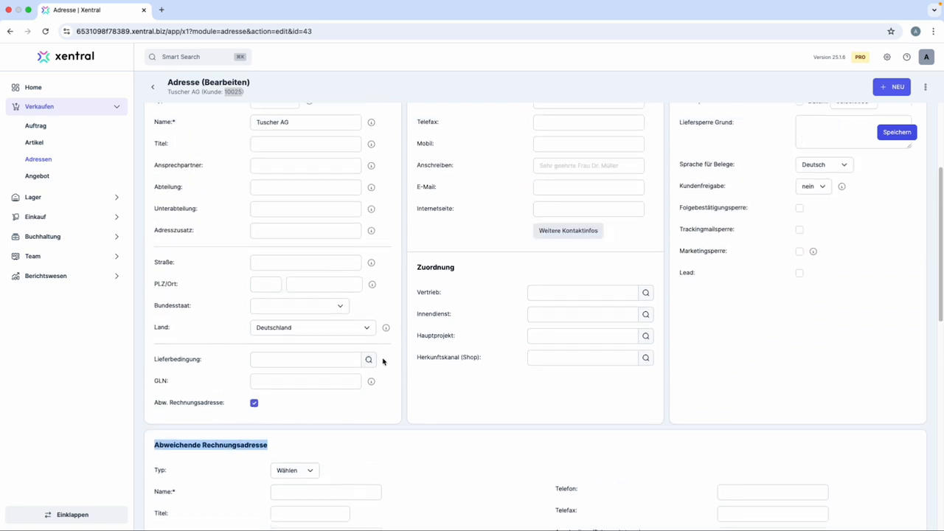
{"action": "scroll", "coordinate": [383, 361], "scroll_direction": "up", "scroll_amount": 4}
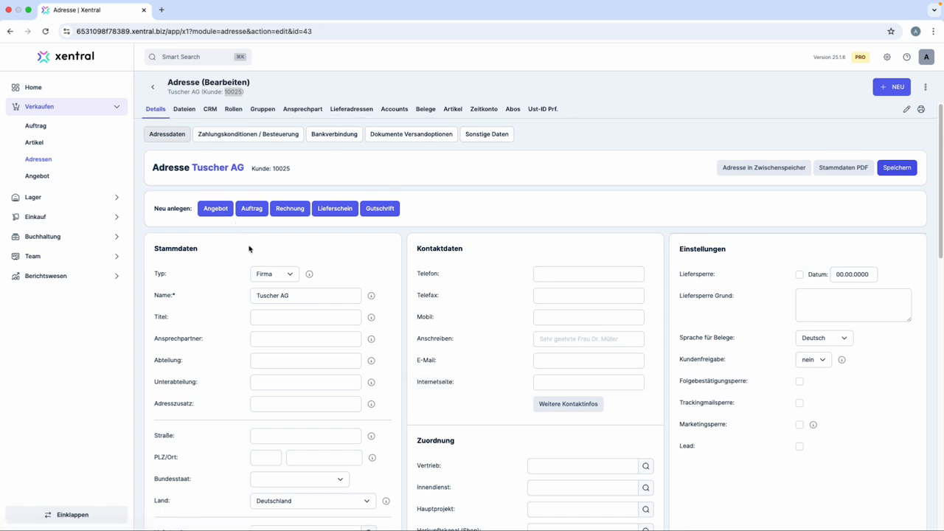
{"action": "scroll", "coordinate": [299, 342], "scroll_direction": "down", "scroll_amount": 5}
{"action": "scroll", "coordinate": [299, 348], "scroll_direction": "down", "scroll_amount": 2}
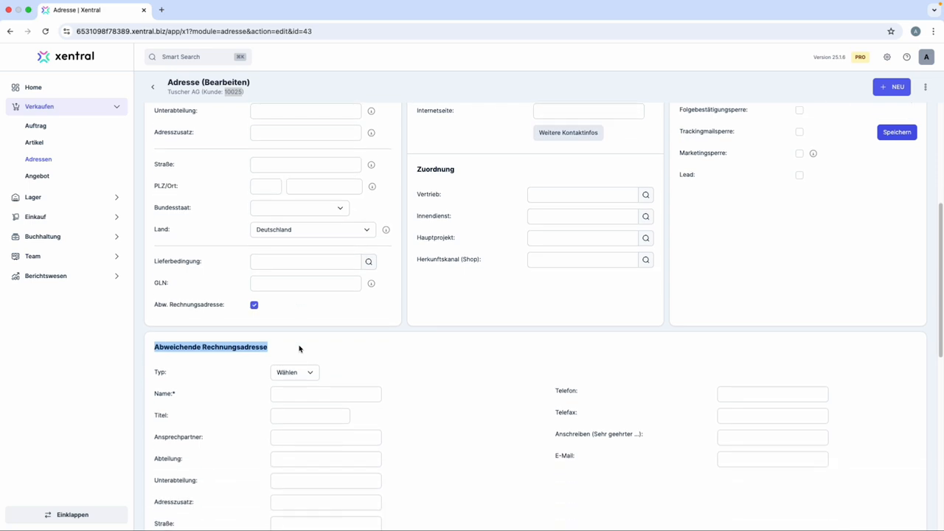
{"action": "scroll", "coordinate": [406, 251], "scroll_direction": "up", "scroll_amount": 6}
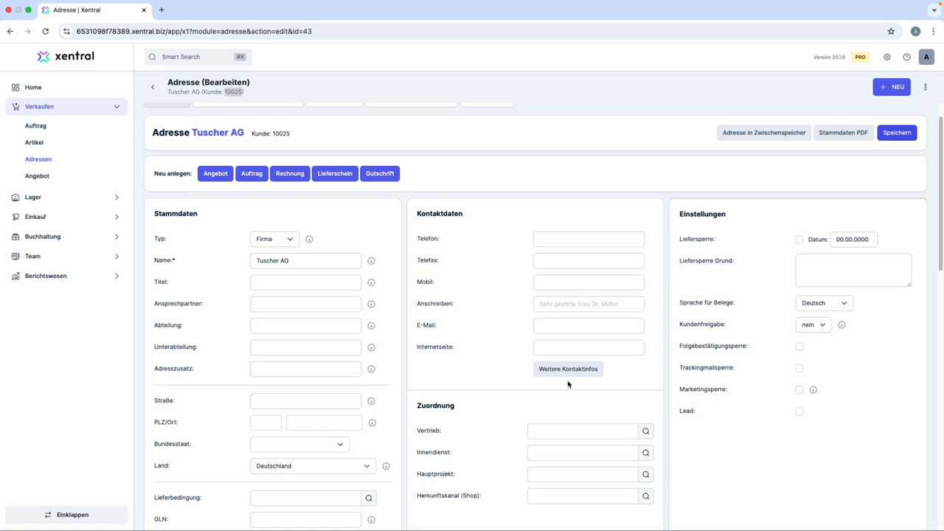
{"action": "scroll", "coordinate": [479, 354], "scroll_direction": "down", "scroll_amount": 1}
{"action": "scroll", "coordinate": [443, 292], "scroll_direction": "down", "scroll_amount": 8}
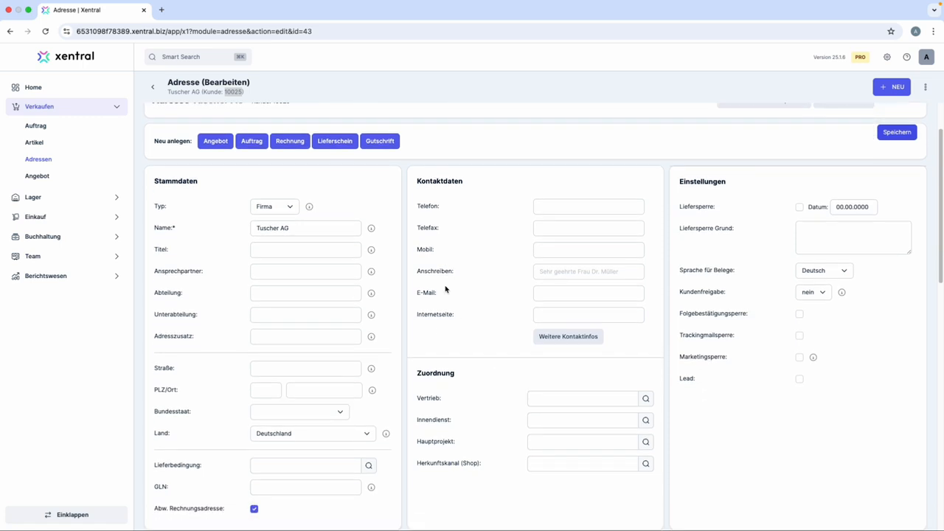
{"action": "scroll", "coordinate": [445, 299], "scroll_direction": "down", "scroll_amount": 10}
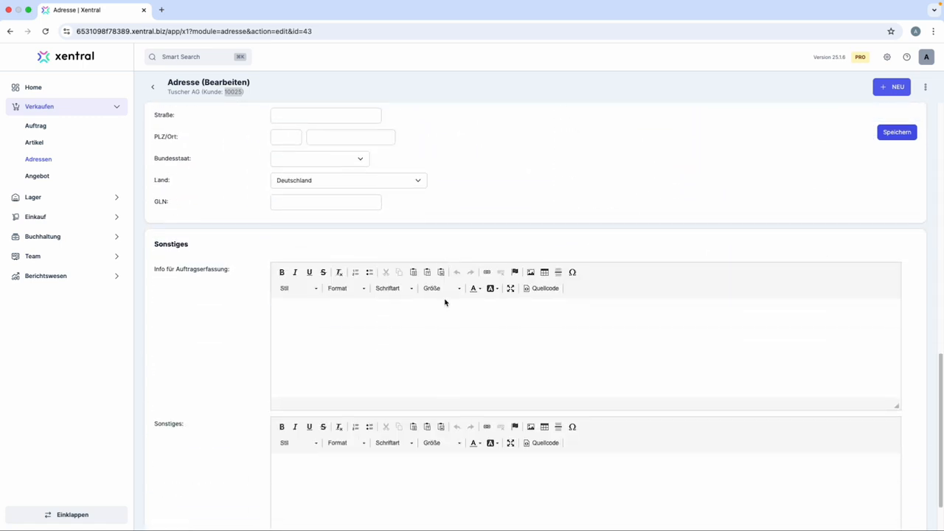
{"action": "left_click_drag", "start_coordinate": [230, 251], "coordinate": [152, 250]}
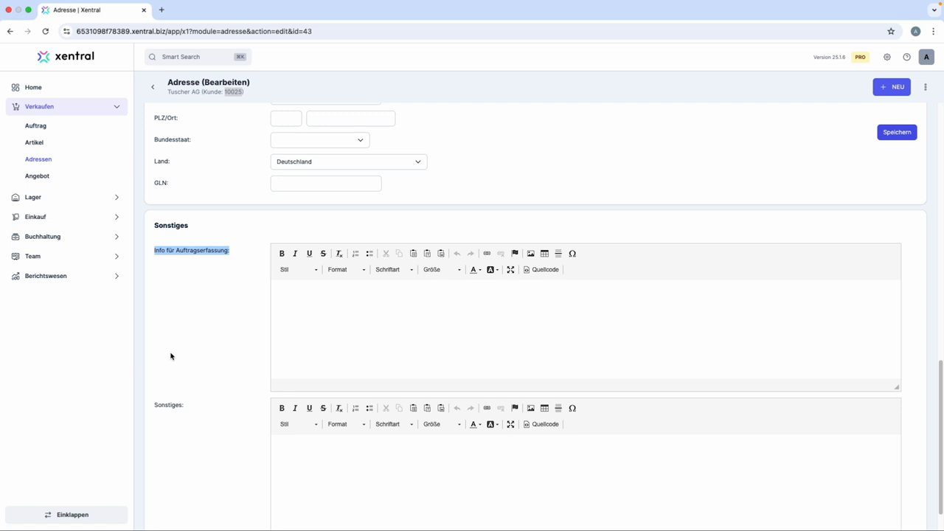
{"action": "scroll", "coordinate": [664, 372], "scroll_direction": "down", "scroll_amount": 1}
{"action": "scroll", "coordinate": [664, 372], "scroll_direction": "up", "scroll_amount": 5}
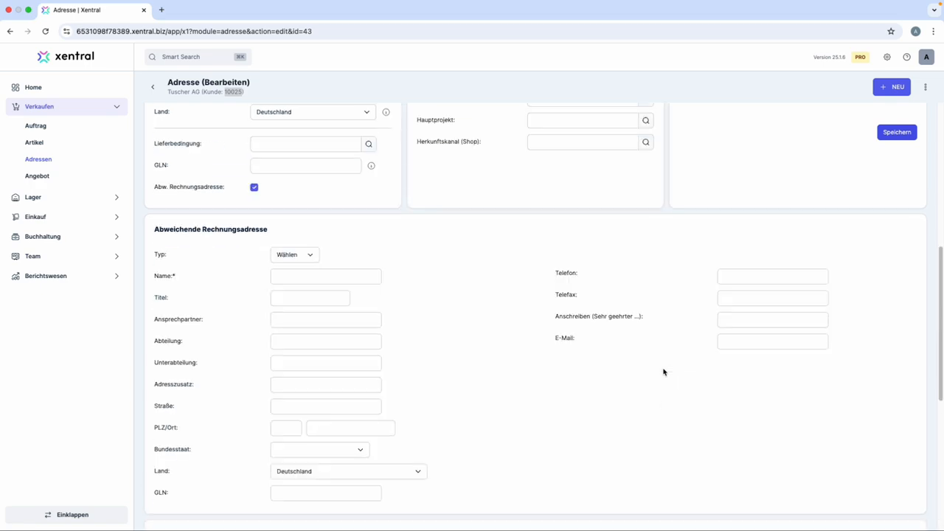
{"action": "scroll", "coordinate": [664, 372], "scroll_direction": "up", "scroll_amount": 5}
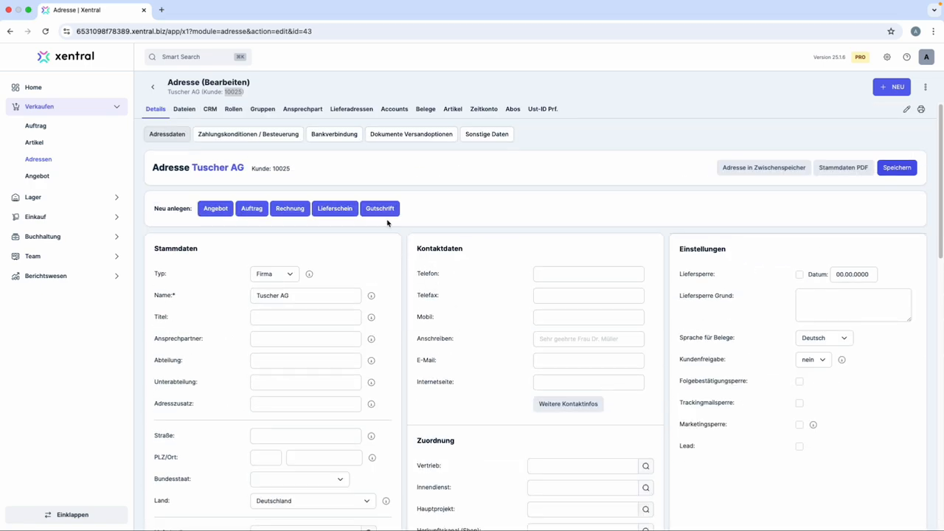
Step: Open Zahlungskonditionen / Besteuerung and compare the customer's payment terms for invoices with the supplier's terms for orders
{"action": "left_click", "coordinate": [231, 138]}
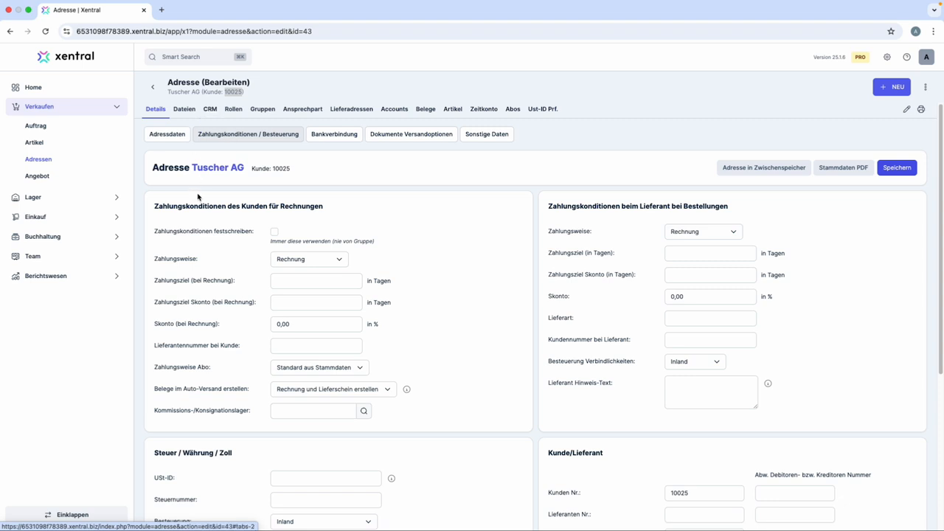
{"action": "left_click_drag", "start_coordinate": [156, 207], "coordinate": [268, 208]}
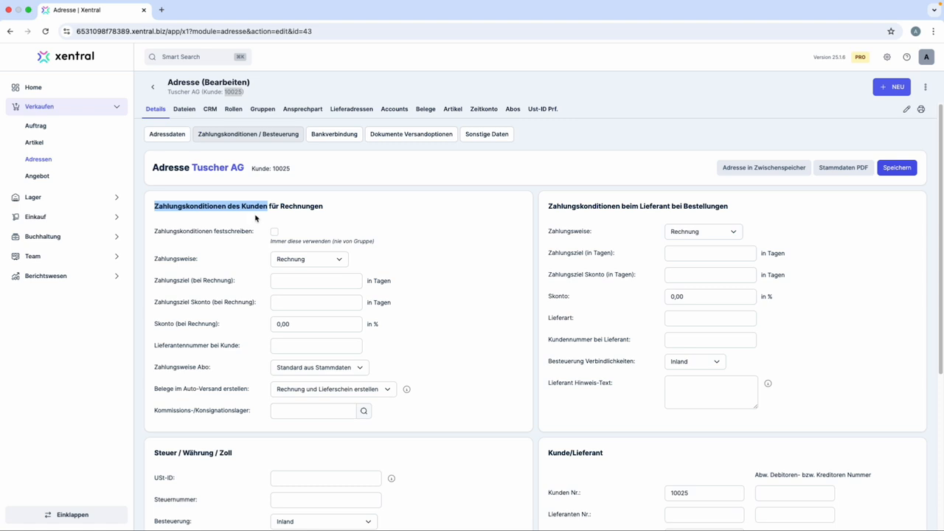
{"action": "left_click", "coordinate": [218, 238]}
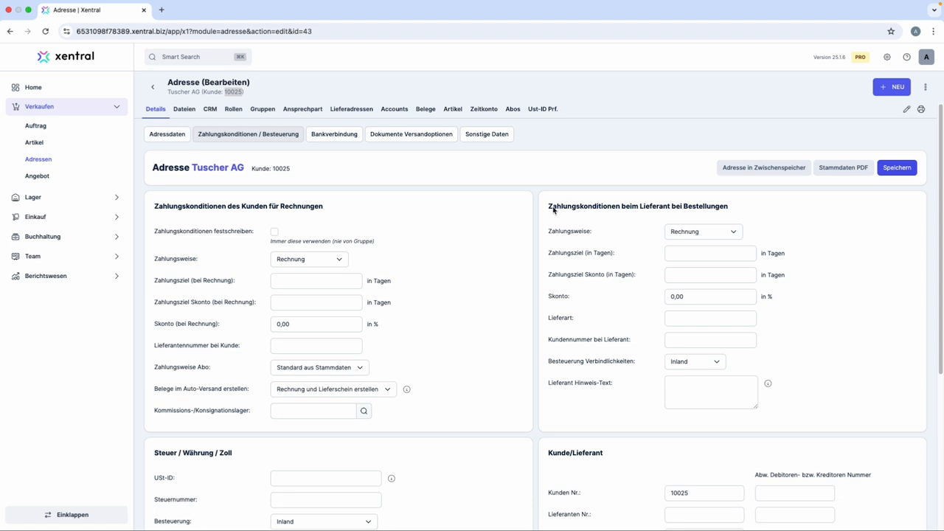
{"action": "left_click_drag", "start_coordinate": [551, 208], "coordinate": [617, 209]}
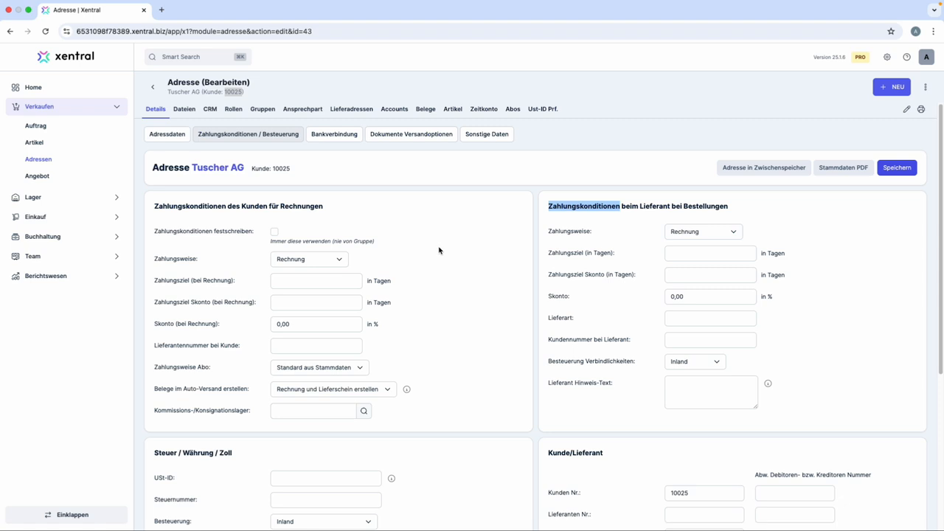
Step: Inspect the customer's Zahlungsweise choices, keeping Rechnung, and the options for documents created in automatic shipping
{"action": "left_click", "coordinate": [305, 263]}
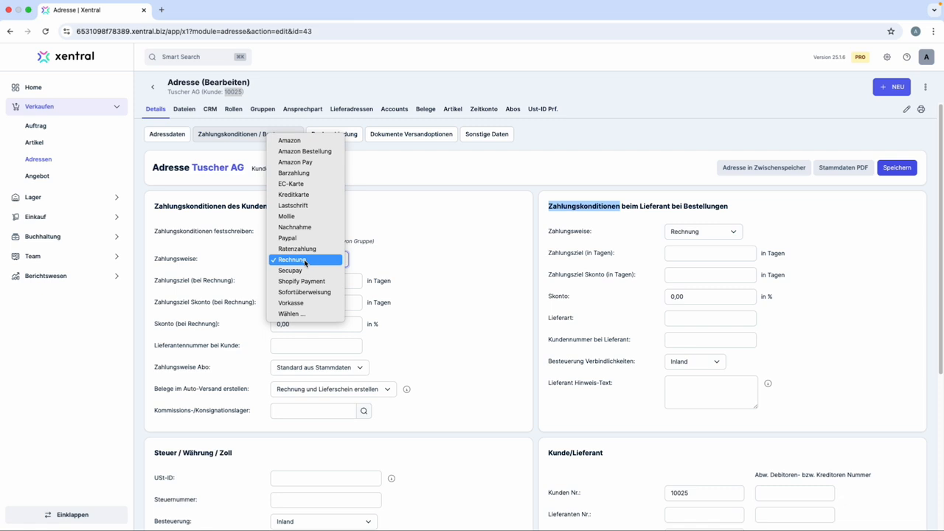
{"action": "left_click", "coordinate": [305, 263]}
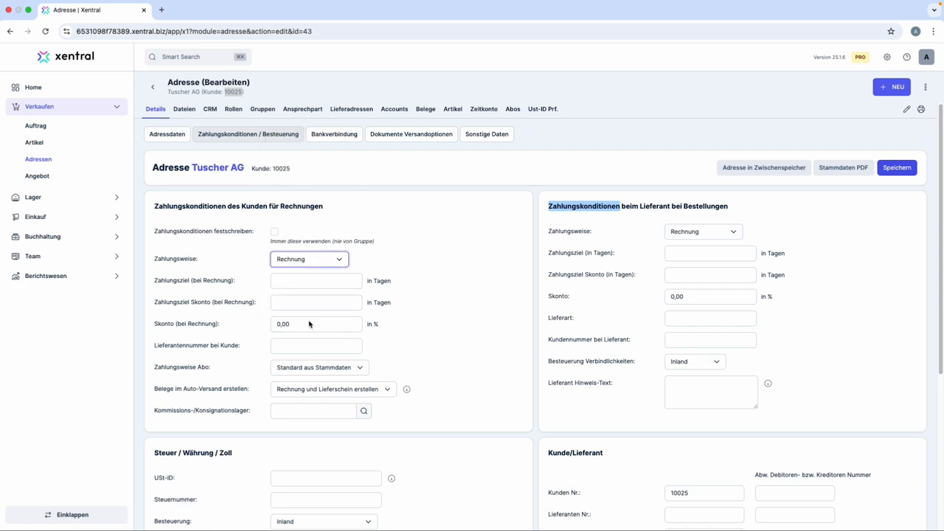
{"action": "scroll", "coordinate": [309, 324], "scroll_direction": "down", "scroll_amount": 2}
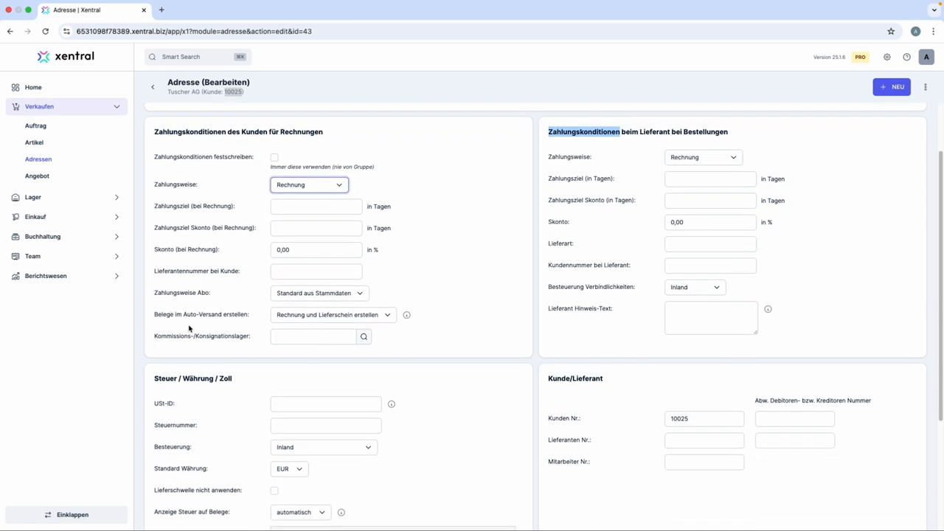
{"action": "left_click", "coordinate": [288, 319]}
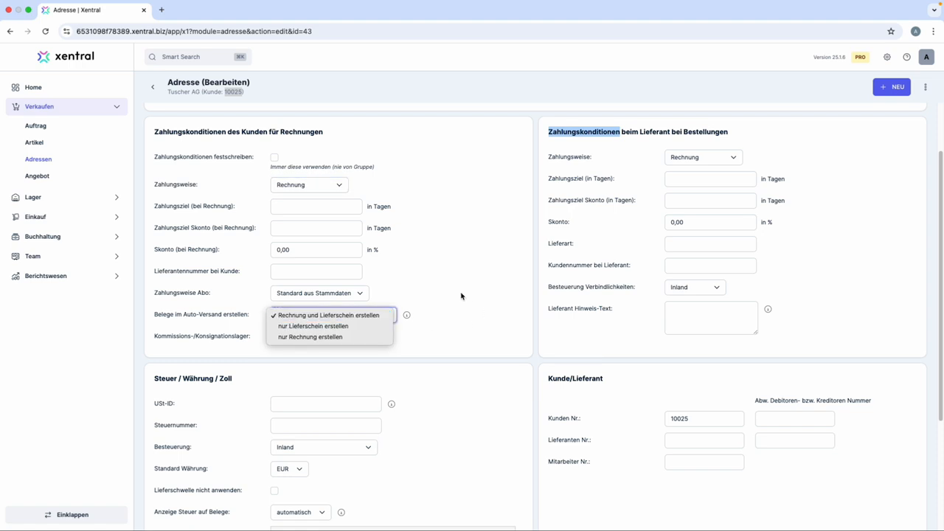
{"action": "left_click", "coordinate": [450, 322]}
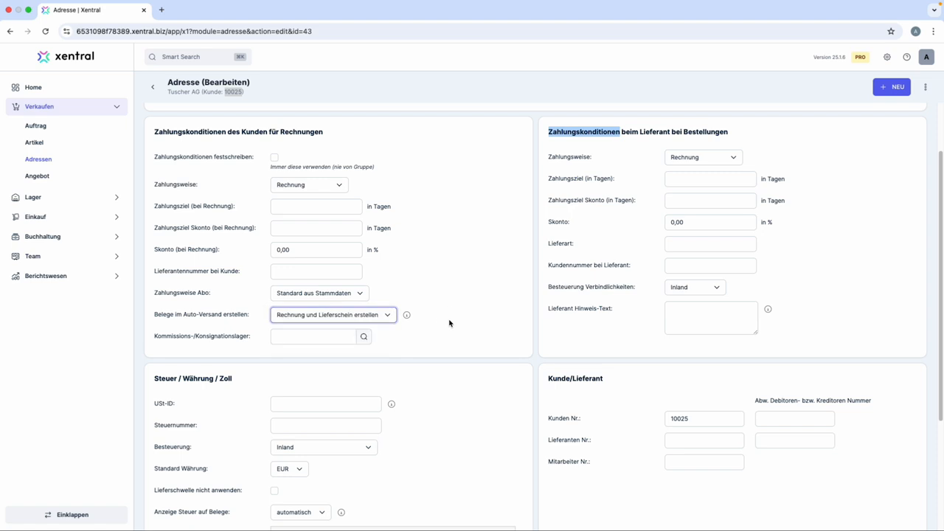
Step: Examine the Steuer / Währung / Zoll section, including Steuernummer, Besteuerung and Anzeige Steuer auf Belege
{"action": "scroll", "coordinate": [335, 364], "scroll_direction": "down", "scroll_amount": 5}
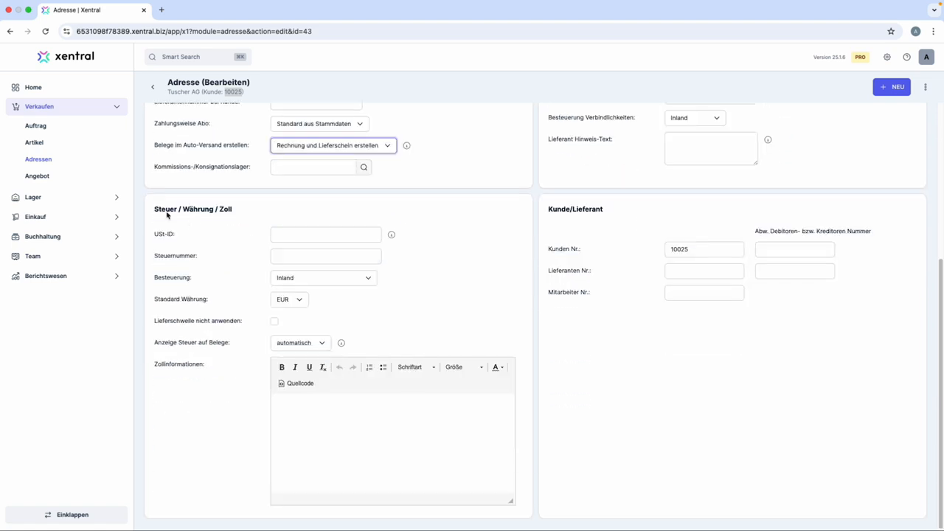
{"action": "left_click_drag", "start_coordinate": [155, 213], "coordinate": [233, 214]}
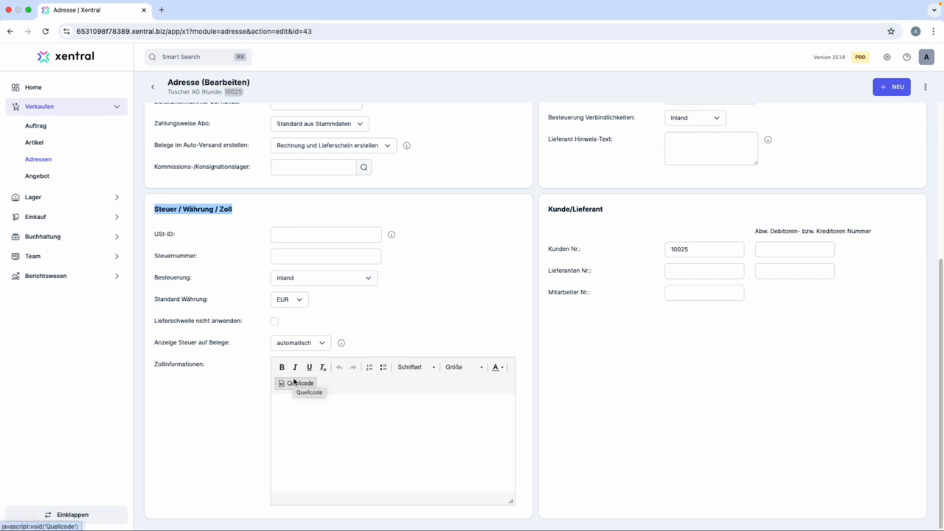
{"action": "triple_click", "coordinate": [188, 256]}
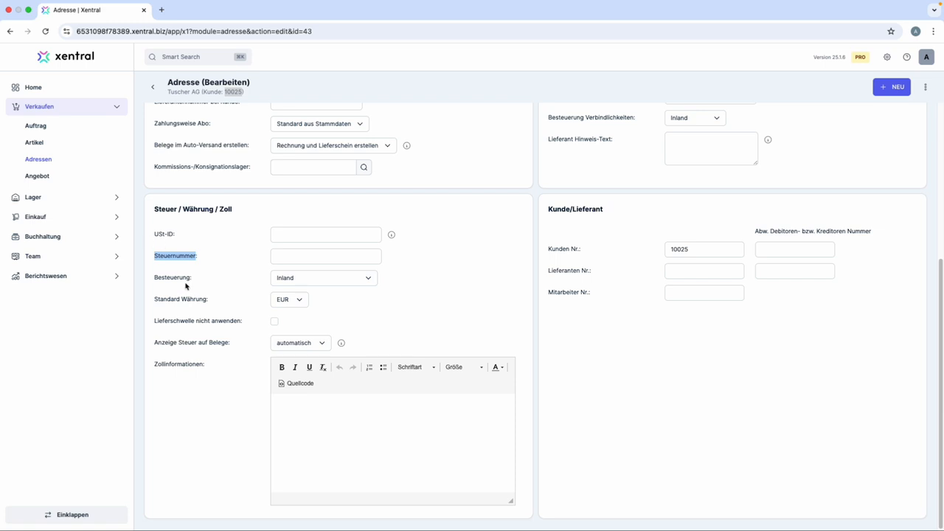
{"action": "left_click", "coordinate": [183, 280]}
{"action": "triple_click", "coordinate": [183, 280]}
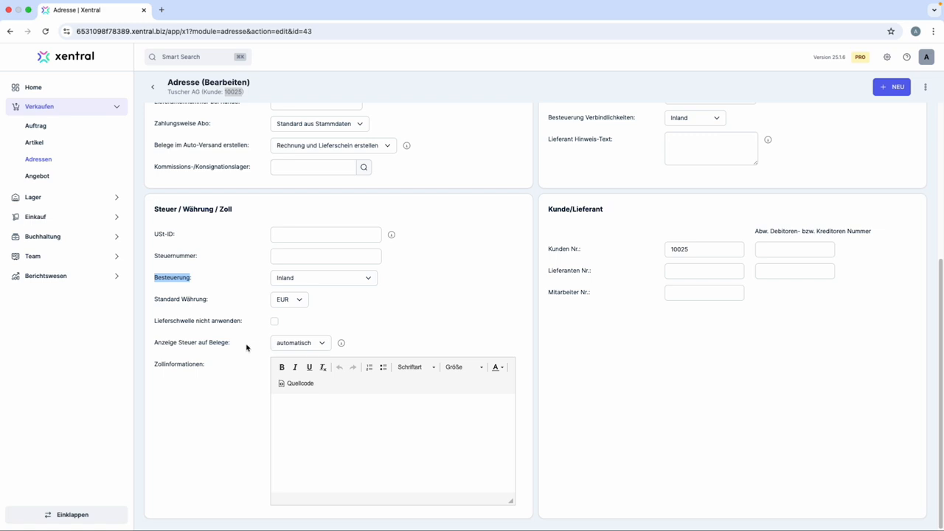
{"action": "left_click_drag", "start_coordinate": [155, 344], "coordinate": [239, 345]}
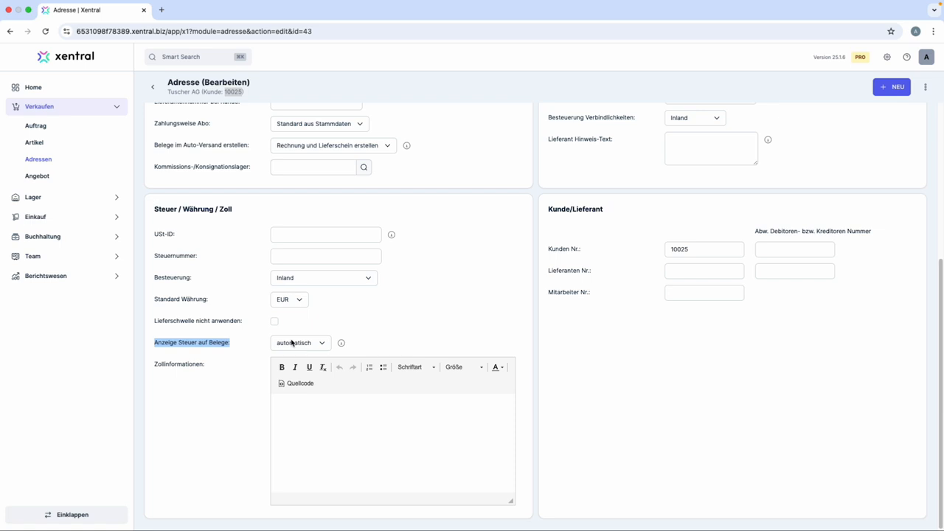
Step: Inspect the Anzeige Steuer auf Belege choices, keeping automatisch, and examine the customer and differing Debitoren number fields under Kunde/Lieferant
{"action": "left_click", "coordinate": [318, 344]}
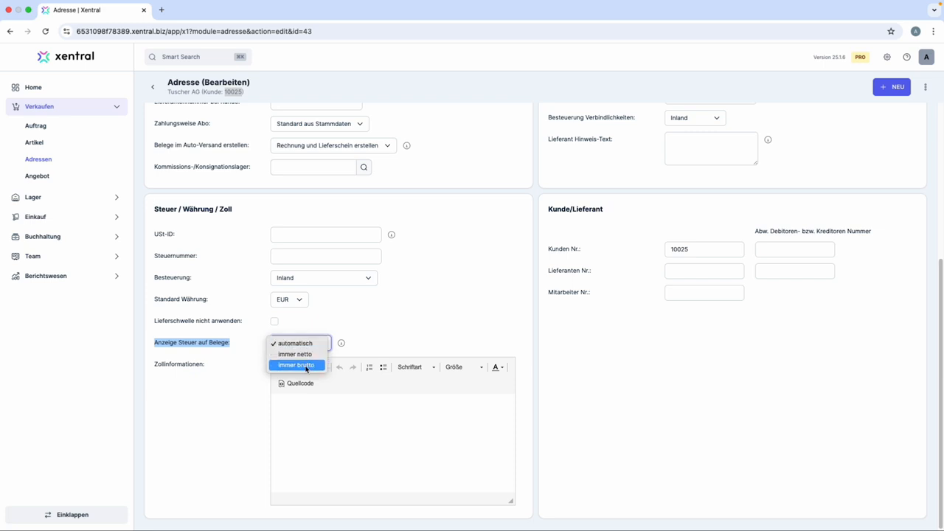
{"action": "left_click", "coordinate": [391, 331]}
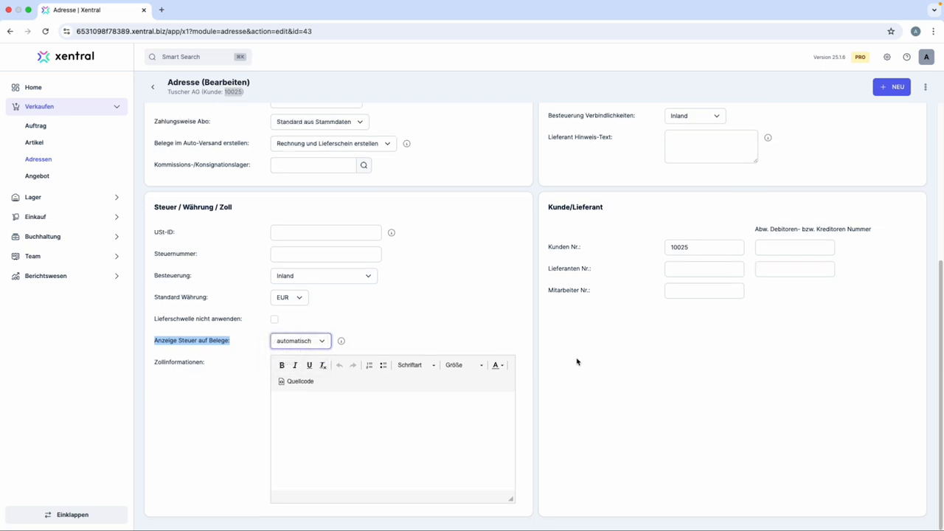
{"action": "scroll", "coordinate": [577, 361], "scroll_direction": "up", "scroll_amount": 3}
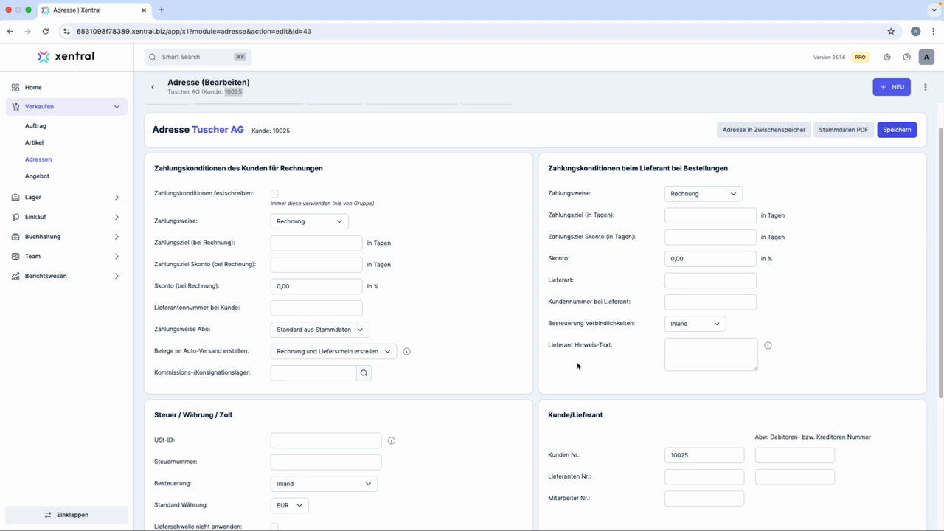
{"action": "scroll", "coordinate": [598, 382], "scroll_direction": "down", "scroll_amount": 1}
{"action": "scroll", "coordinate": [598, 382], "scroll_direction": "down", "scroll_amount": 1}
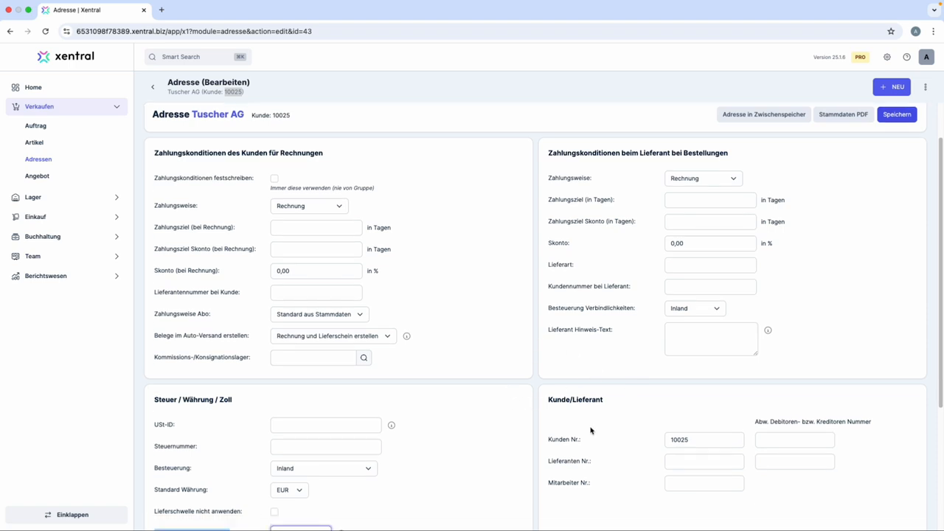
{"action": "left_click", "coordinate": [688, 441]}
{"action": "left_click", "coordinate": [788, 443]}
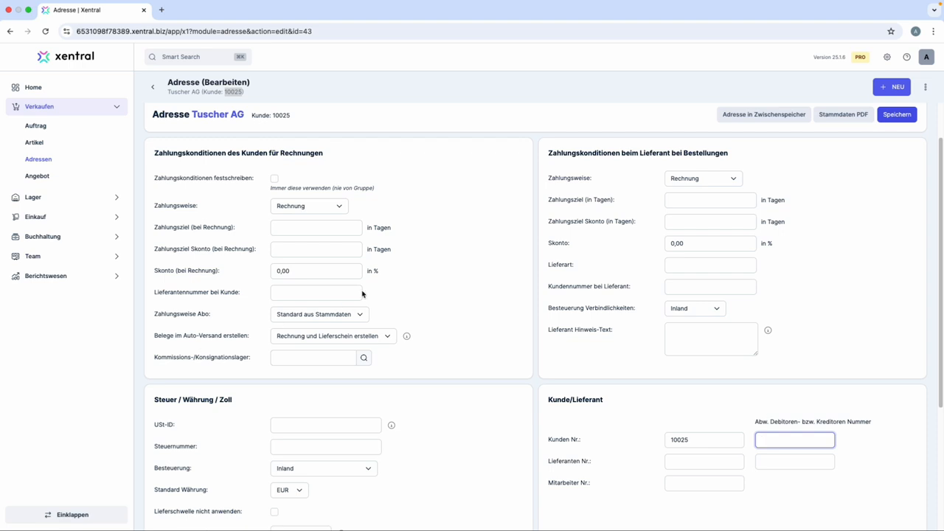
Step: Open the customer's Bankverbindung data and look over the account and SEPA mandate fields
{"action": "scroll", "coordinate": [364, 295], "scroll_direction": "up", "scroll_amount": 2}
{"action": "scroll", "coordinate": [363, 294], "scroll_direction": "up", "scroll_amount": 2}
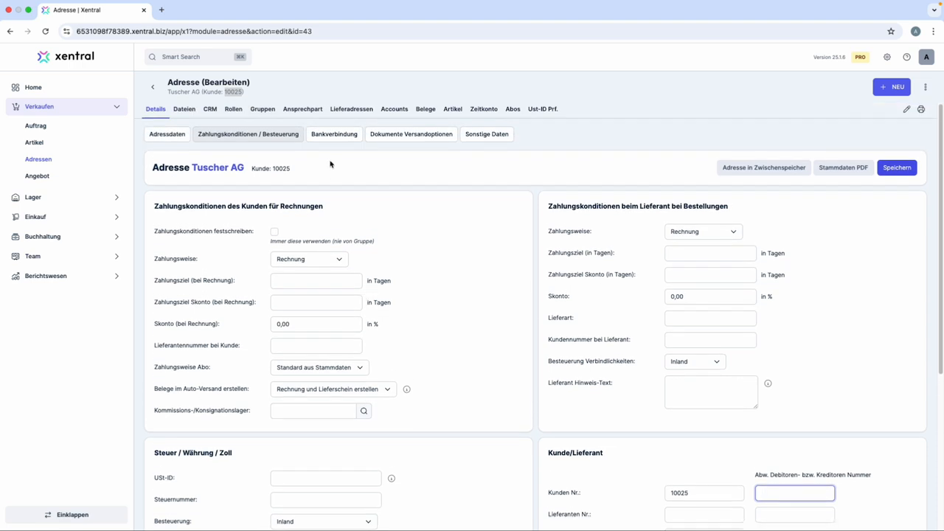
{"action": "left_click", "coordinate": [336, 133]}
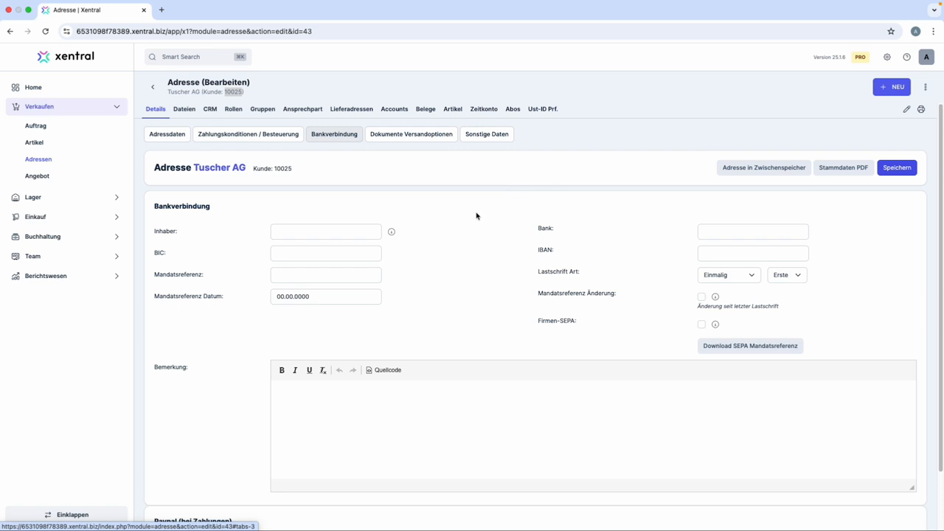
Step: Examine Dokumente Versandoptionen and compare the general E-Mail field in Adressdaten with the separate E-Mail Empfänger field for Rechnung
{"action": "left_click", "coordinate": [413, 136]}
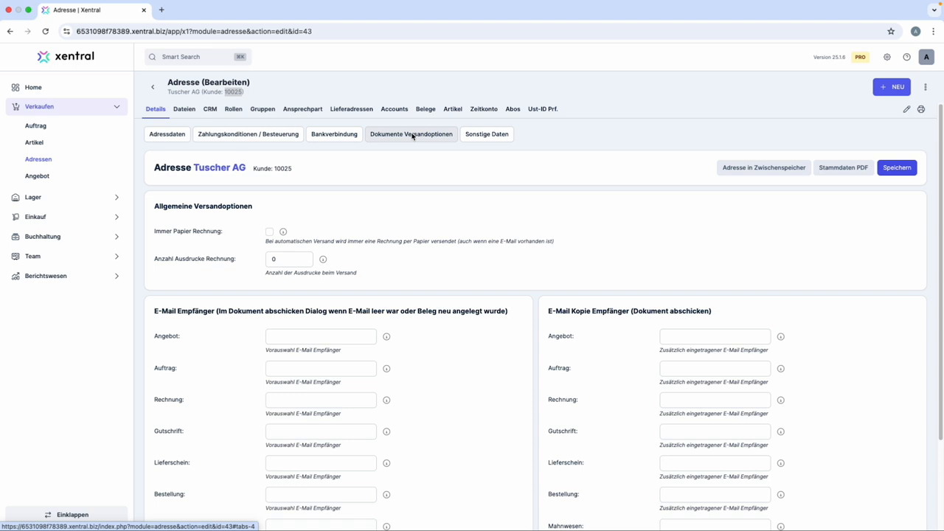
{"action": "left_click", "coordinate": [163, 139]}
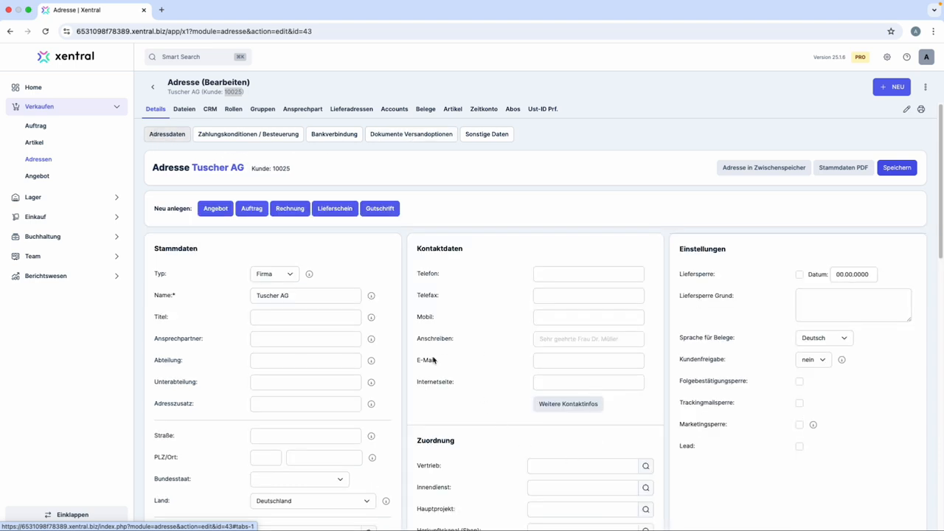
{"action": "left_click_drag", "start_coordinate": [437, 361], "coordinate": [420, 360]}
{"action": "left_click", "coordinate": [402, 138]}
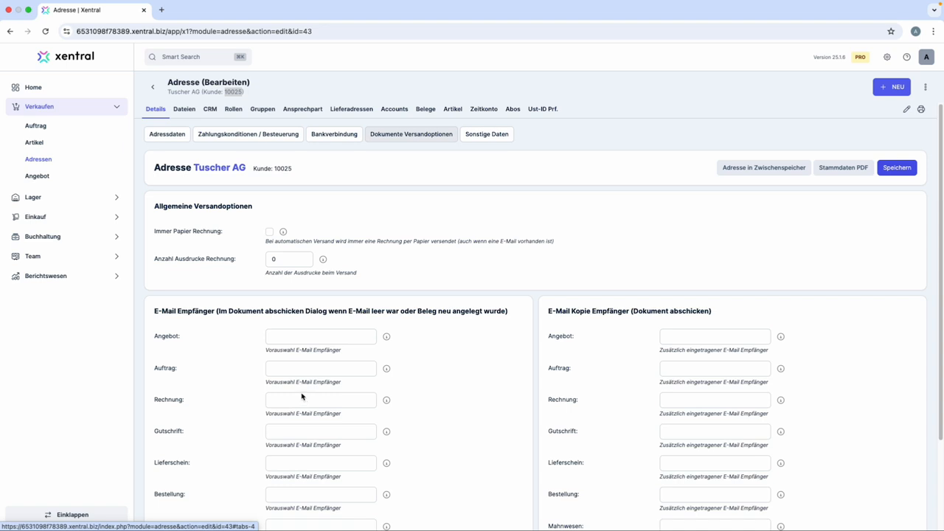
{"action": "triple_click", "coordinate": [169, 402]}
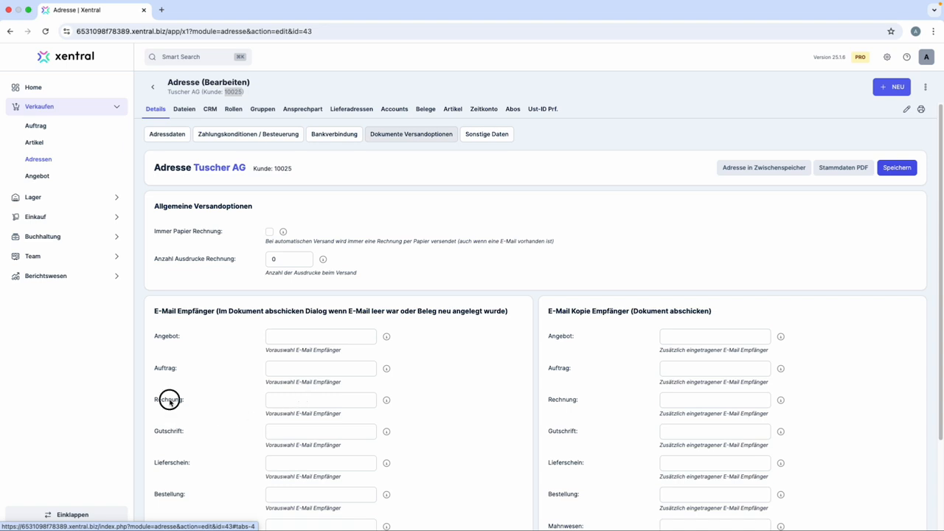
{"action": "left_click", "coordinate": [282, 404]}
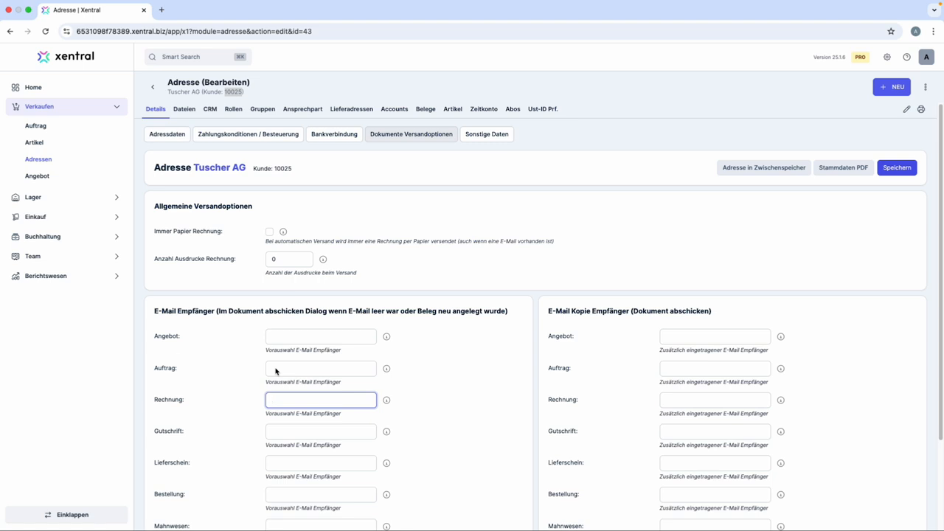
Step: Review the E-Mail Kopie Empfänger fields for each document type and the Fax Kopie Empfänger option
{"action": "left_click", "coordinate": [550, 316]}
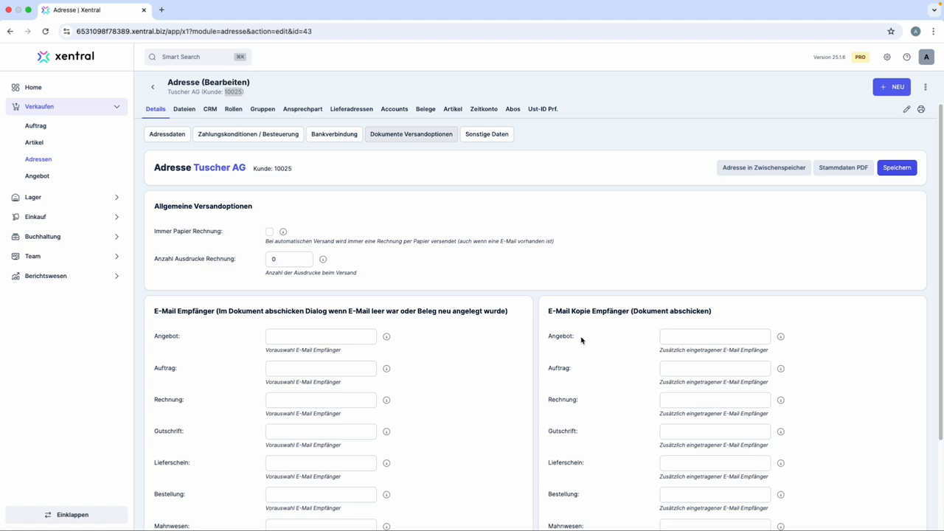
{"action": "left_click", "coordinate": [837, 398]}
{"action": "scroll", "coordinate": [895, 379], "scroll_direction": "down", "scroll_amount": 3}
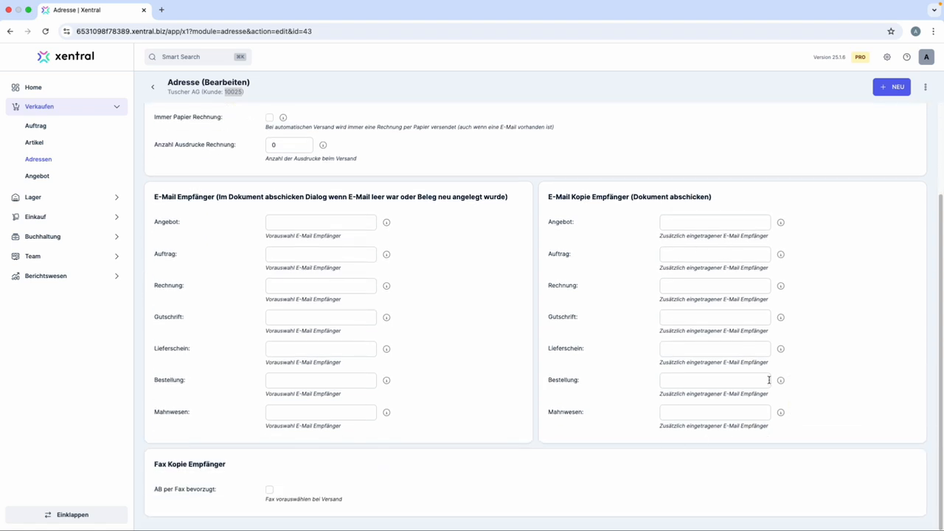
{"action": "scroll", "coordinate": [671, 240], "scroll_direction": "up", "scroll_amount": 3}
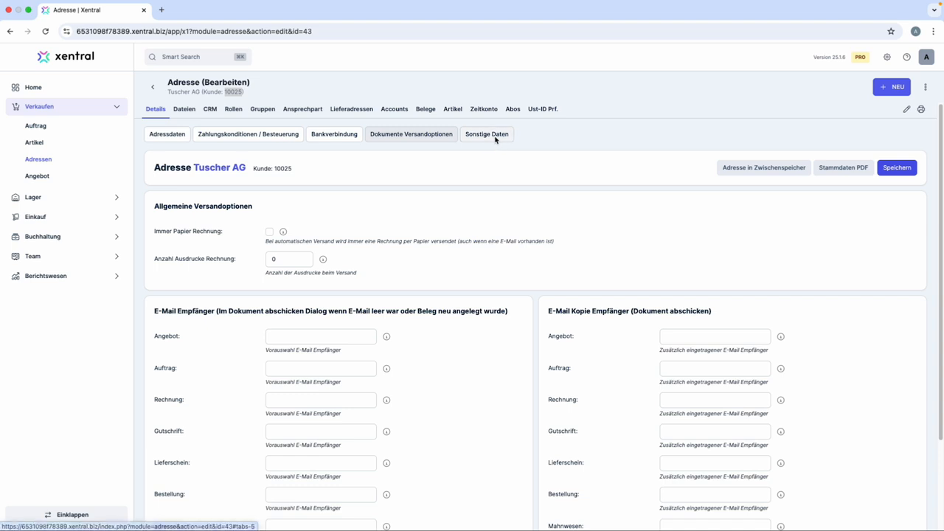
Step: Open Sonstige Daten and review the Porto / Versandart section, keeping DHL as Versandart, along with the remaining sections below
{"action": "left_click", "coordinate": [495, 140]}
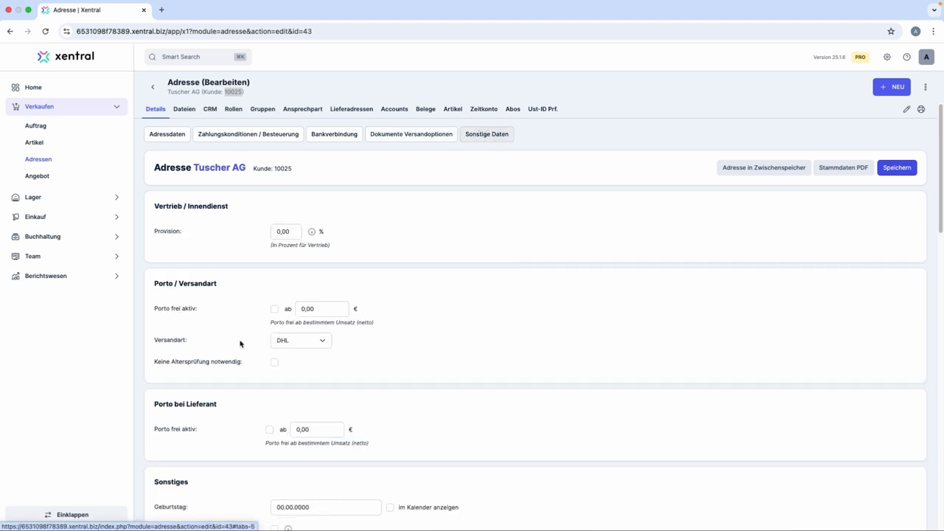
{"action": "left_click_drag", "start_coordinate": [216, 286], "coordinate": [154, 283]}
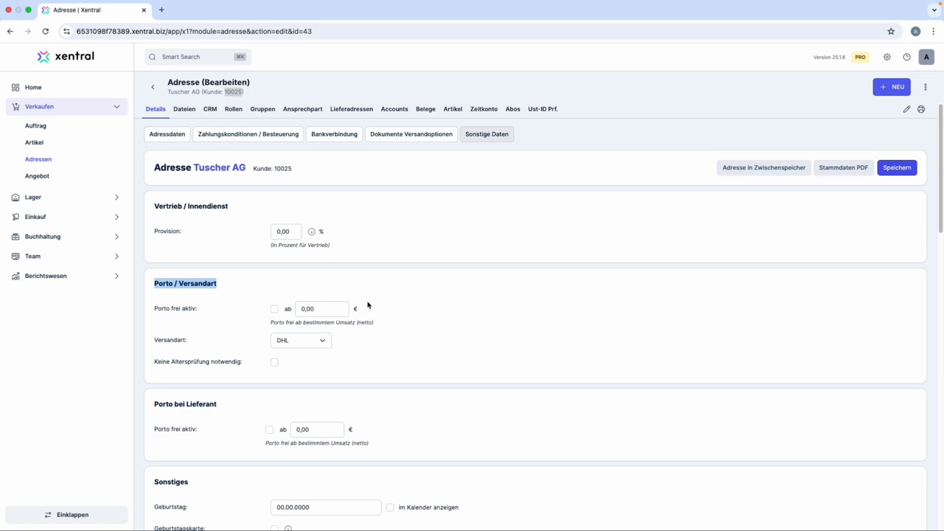
{"action": "left_click", "coordinate": [312, 340]}
{"action": "left_click", "coordinate": [460, 344]}
{"action": "scroll", "coordinate": [460, 345], "scroll_direction": "down", "scroll_amount": 5}
{"action": "scroll", "coordinate": [459, 346], "scroll_direction": "down", "scroll_amount": 10}
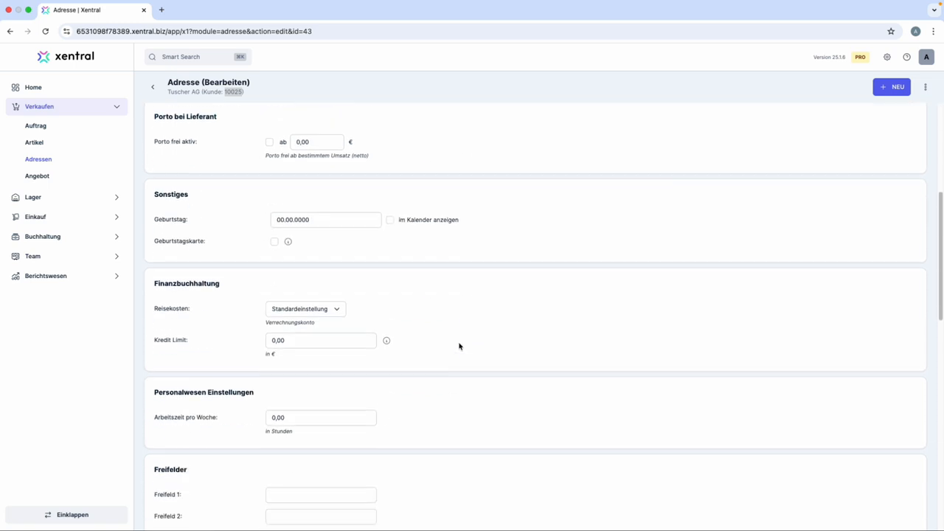
{"action": "scroll", "coordinate": [460, 346], "scroll_direction": "up", "scroll_amount": 15}
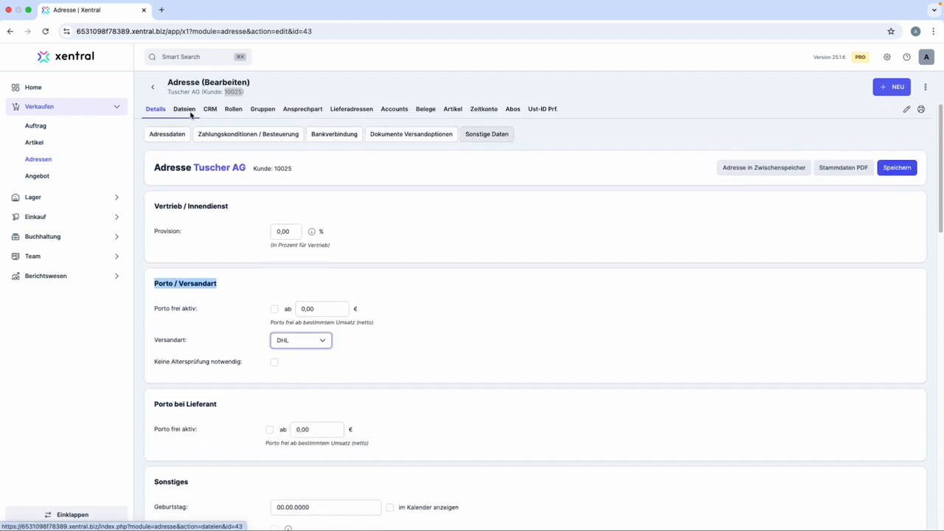
Step: Leave the address details without saving and look through the customer's Dateien, CRM and Rollen sections, including the assigned Kunde role
{"action": "left_click", "coordinate": [191, 112]}
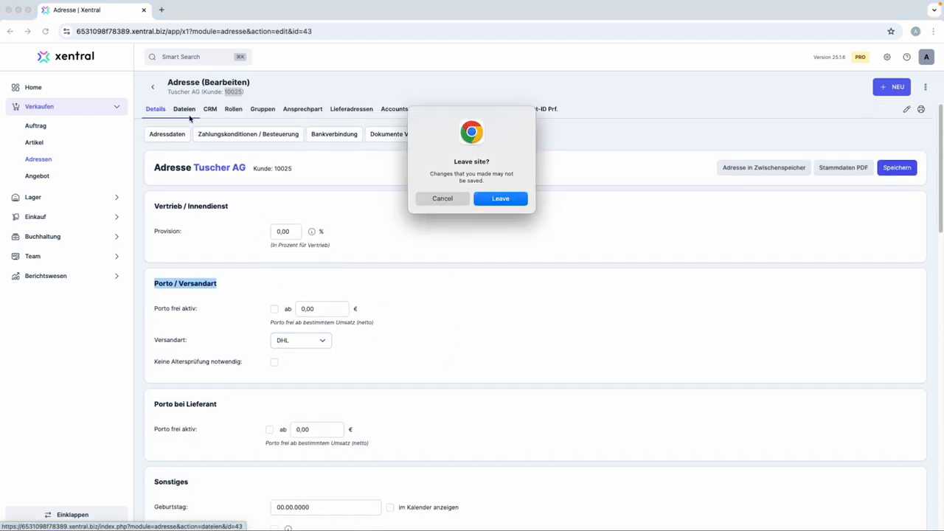
{"action": "left_click", "coordinate": [521, 206]}
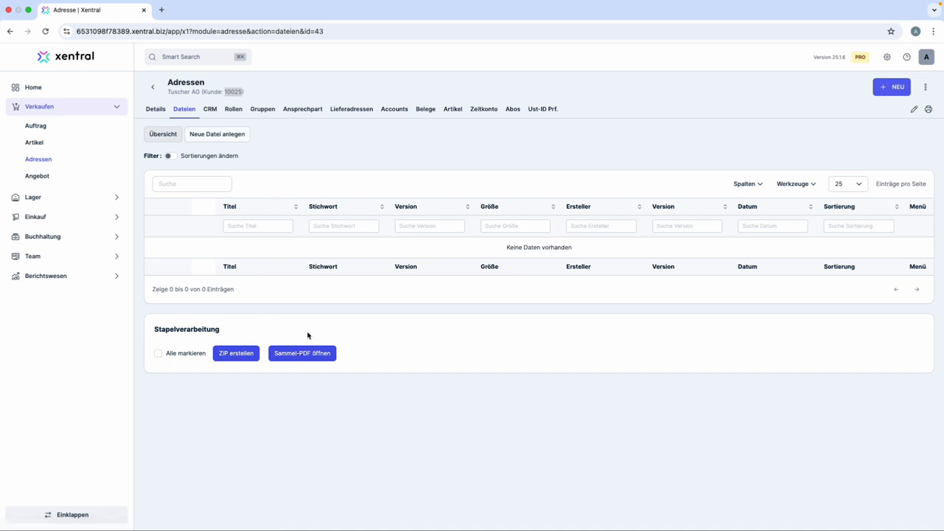
{"action": "left_click", "coordinate": [210, 112]}
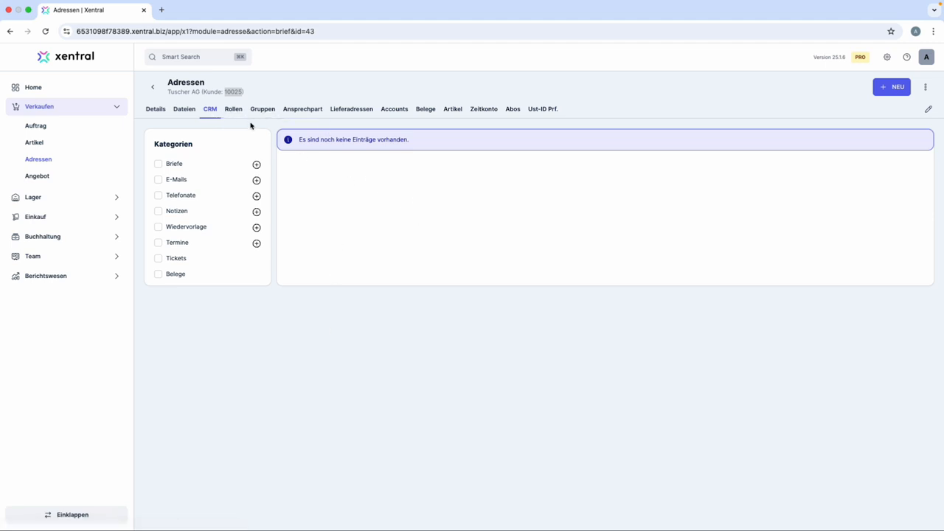
{"action": "left_click", "coordinate": [239, 114]}
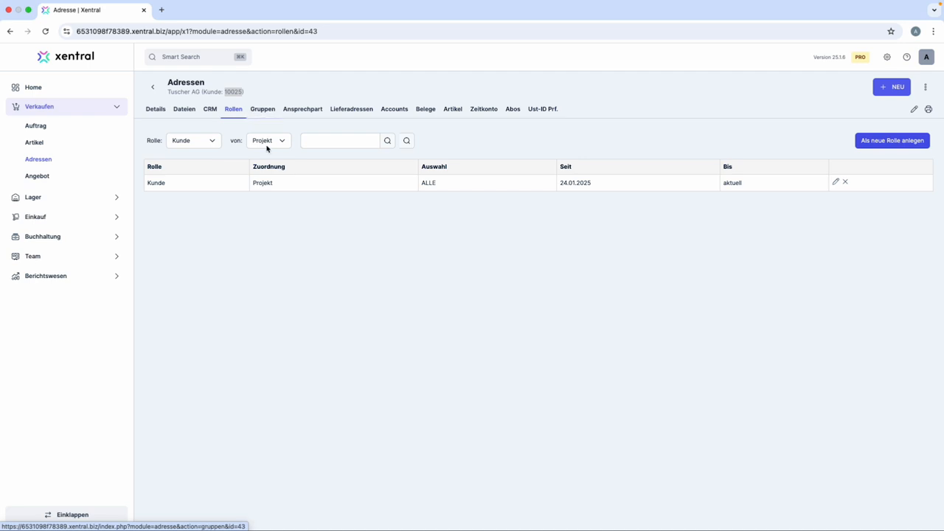
{"action": "double_click", "coordinate": [160, 184]}
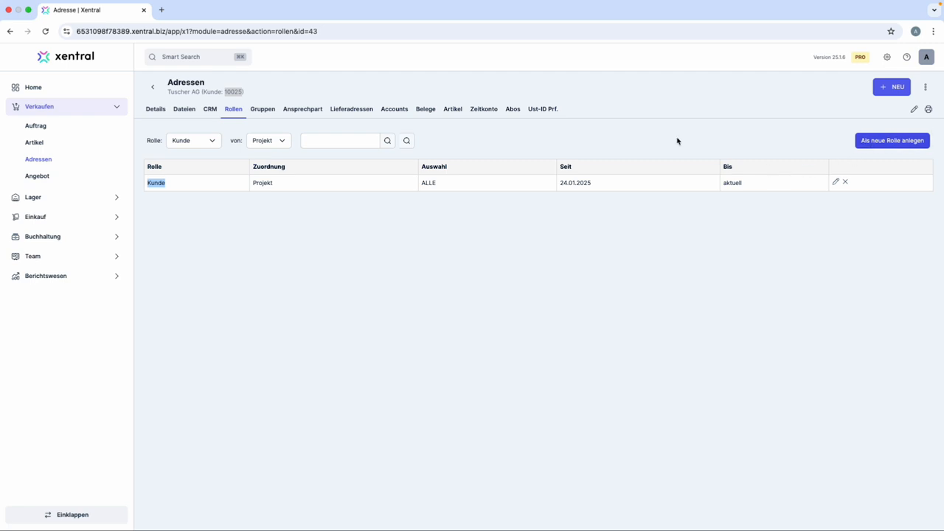
Step: Assign the customer to the groups B2B Price and Shopify Price
{"action": "left_click", "coordinate": [275, 115]}
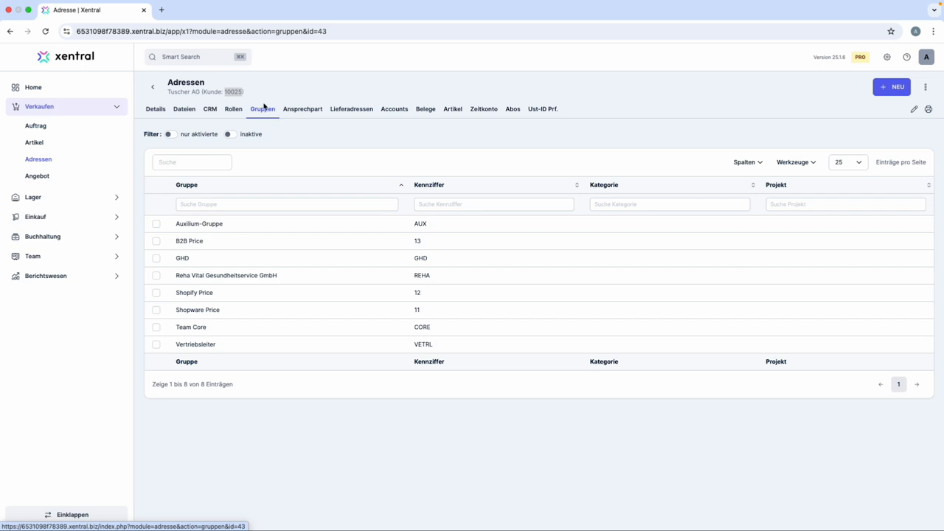
{"action": "left_click", "coordinate": [157, 241]}
{"action": "left_click", "coordinate": [156, 293]}
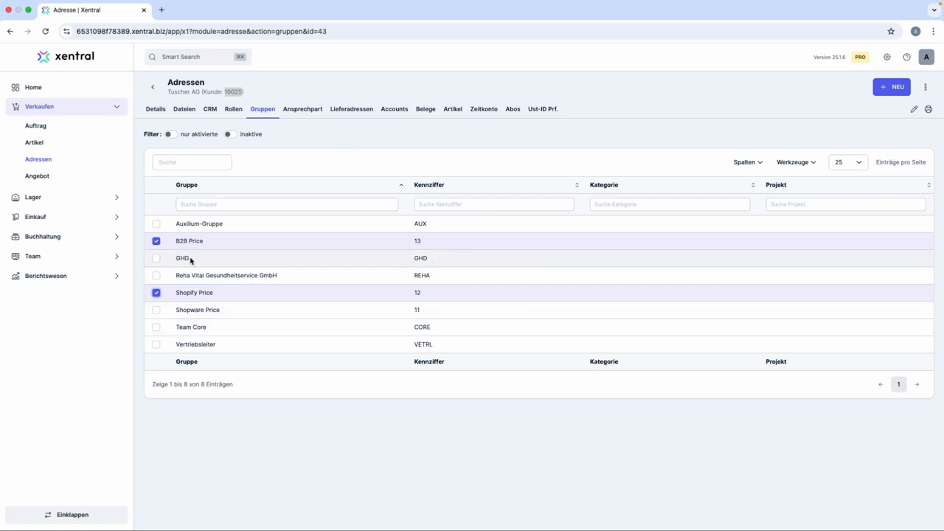
Step: Look at the Ansprechpart list and the new Lieferadressen form, ticking Standard Lieferadresse and closing the form without saving
{"action": "left_click", "coordinate": [309, 114]}
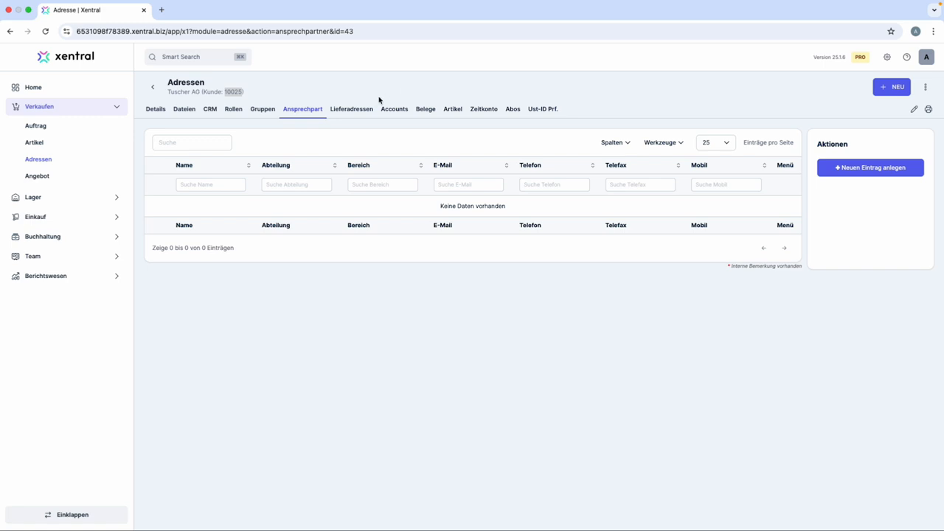
{"action": "left_click", "coordinate": [362, 110]}
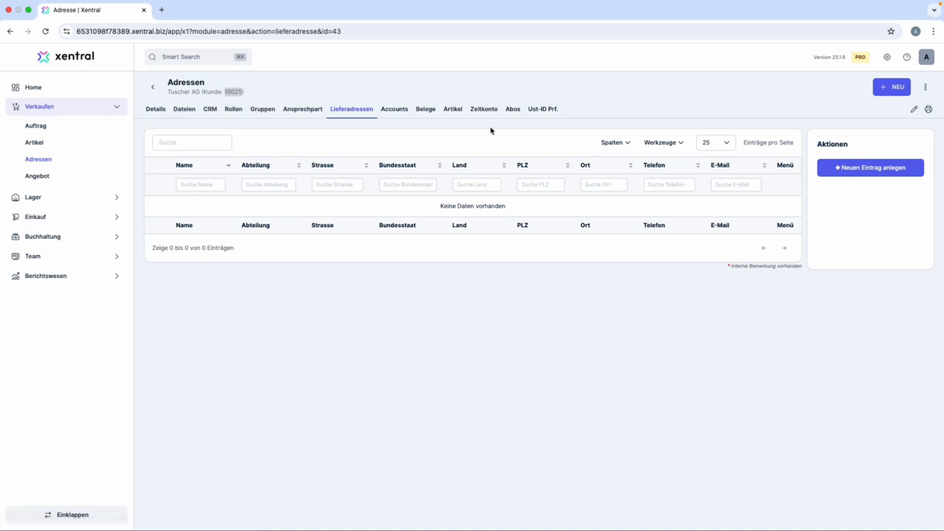
{"action": "left_click", "coordinate": [894, 175]}
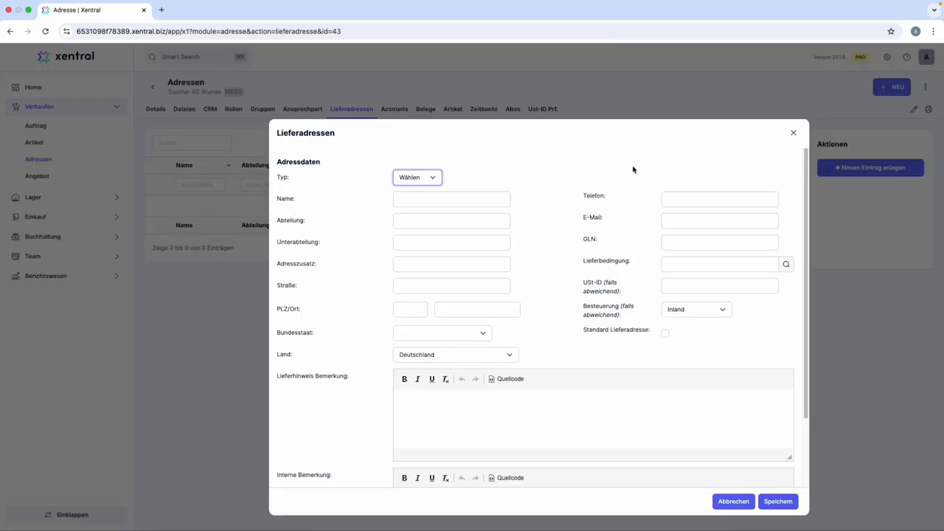
{"action": "left_click", "coordinate": [664, 333]}
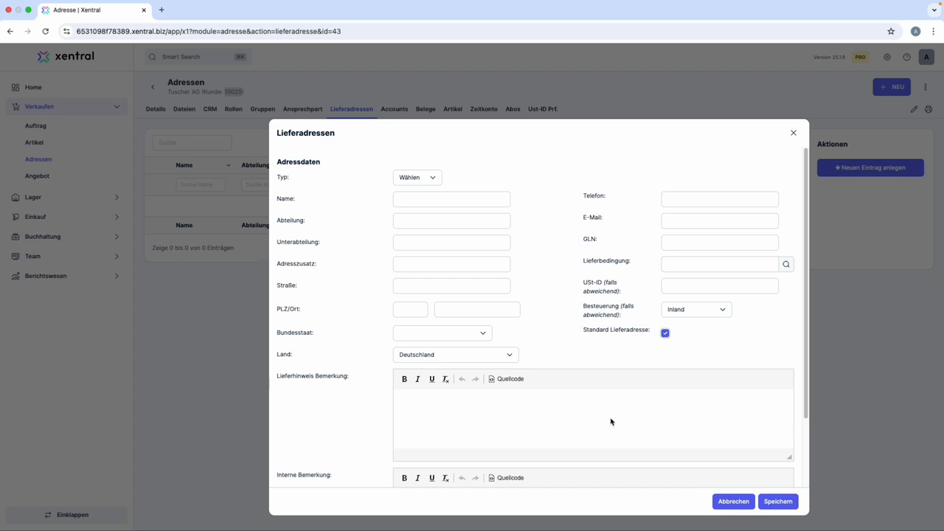
{"action": "left_click", "coordinate": [793, 133]}
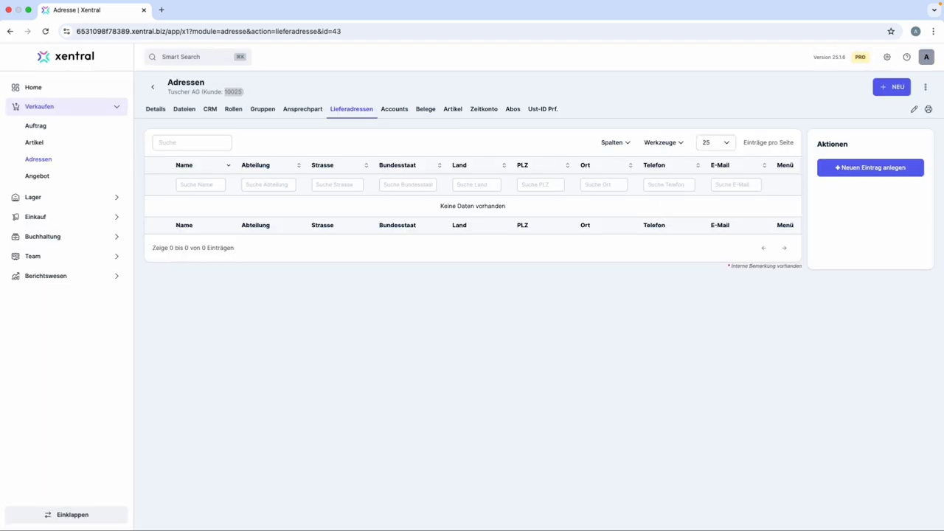
Step: Check the customer's Belege and Artikel overviews and return to the address Details
{"action": "left_click", "coordinate": [426, 111]}
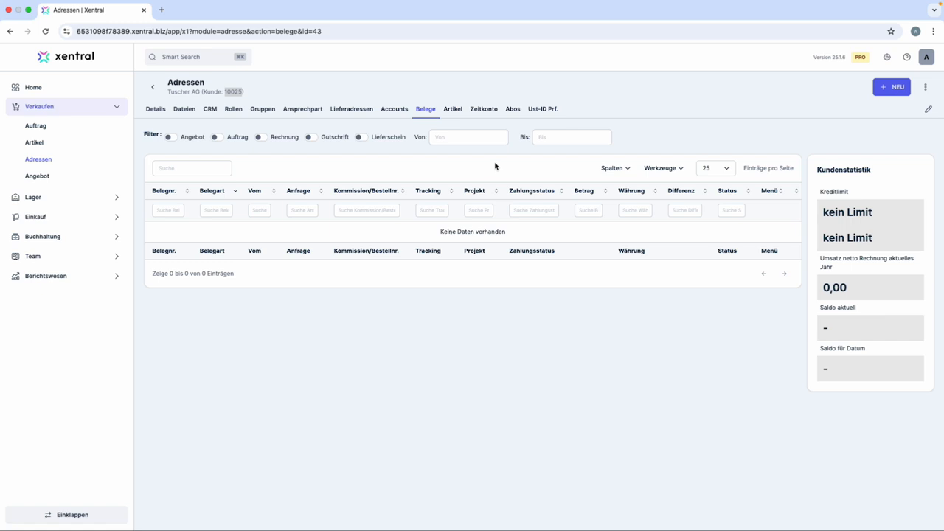
{"action": "left_click", "coordinate": [458, 115]}
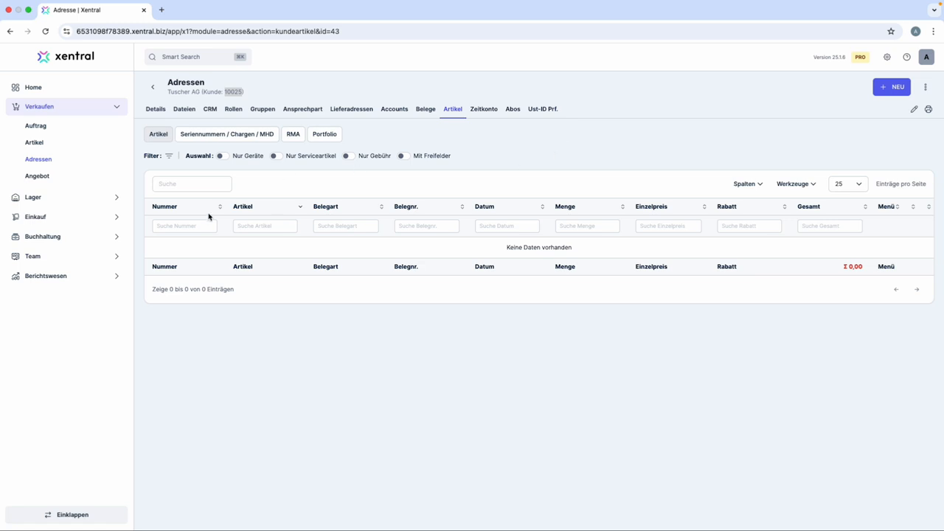
{"action": "left_click", "coordinate": [156, 111]}
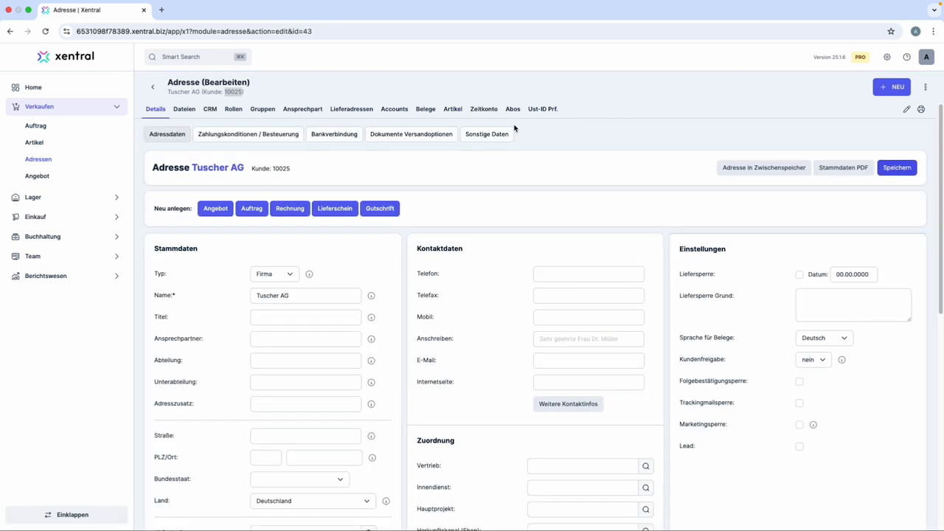